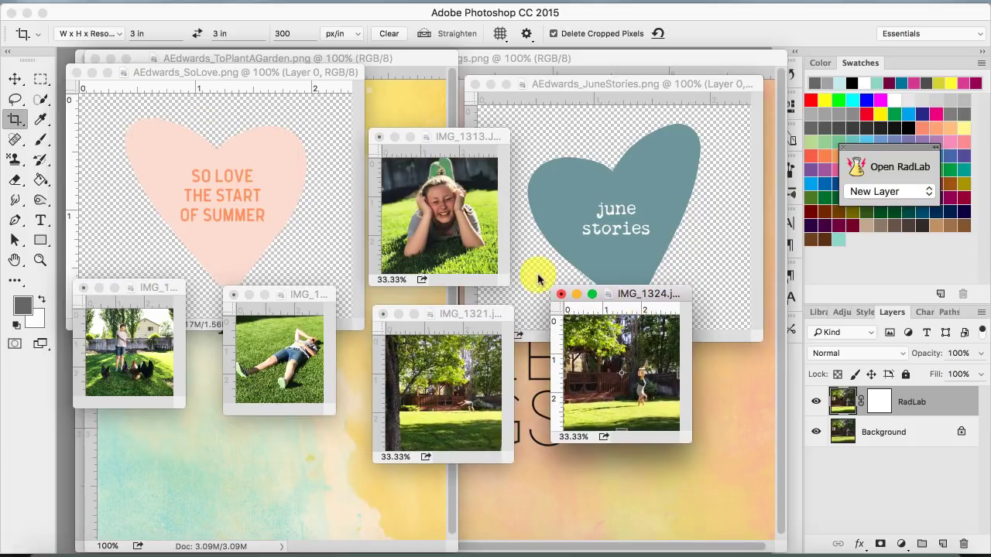
- Copy the pink "SO LOVE THE START OF SUMMER" heart from AEdwards_SoLove.png onto the photo IMG_1313.JPG
click(601, 186)
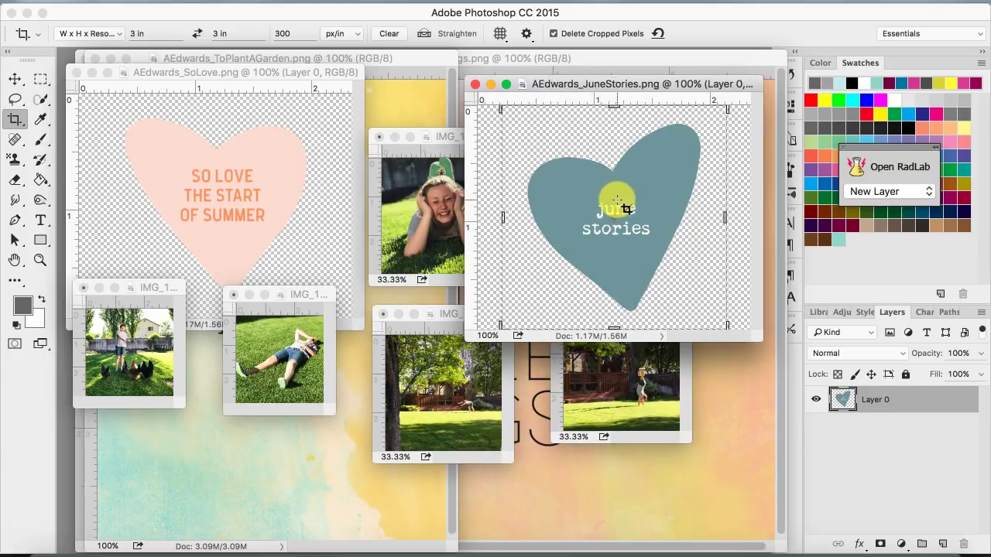
click(15, 78)
click(272, 215)
drag(249, 191, 454, 214)
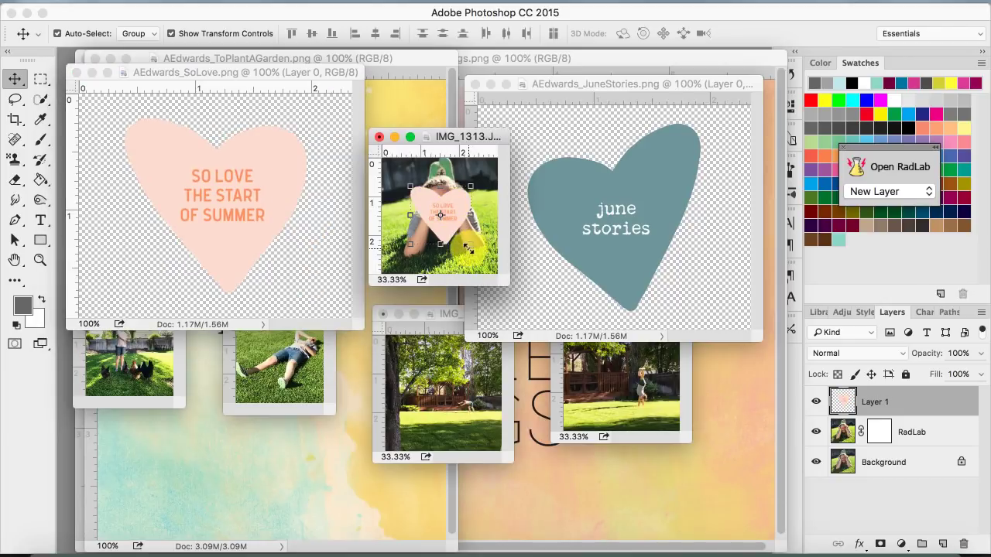
- Scale the pink heart to about 189.57% and center it over the photo at about X 450.5 px, Y 450.5 px
drag(468, 249, 496, 268)
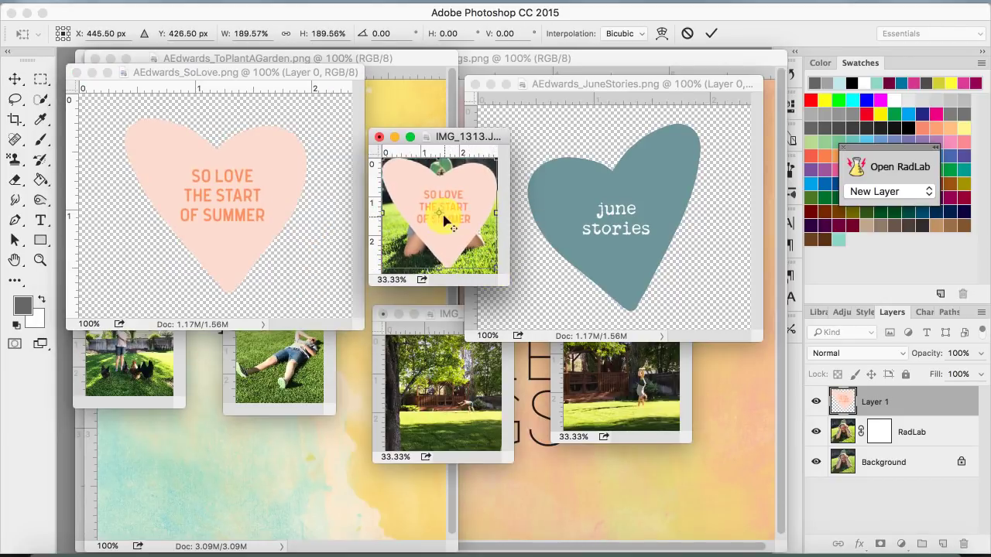
drag(444, 220, 448, 231)
key(super+equal)
key(super+equal)
drag(624, 409, 712, 463)
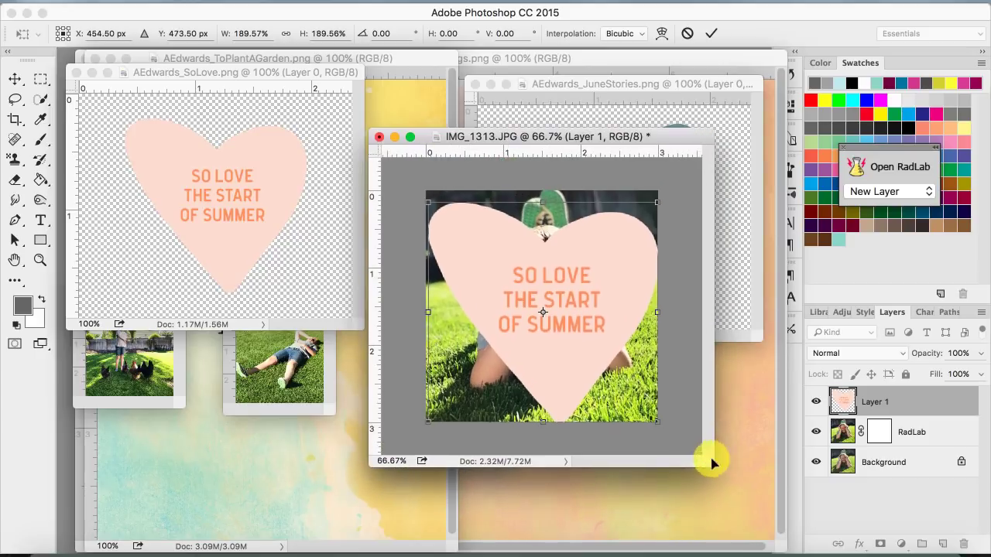
drag(566, 335, 565, 329)
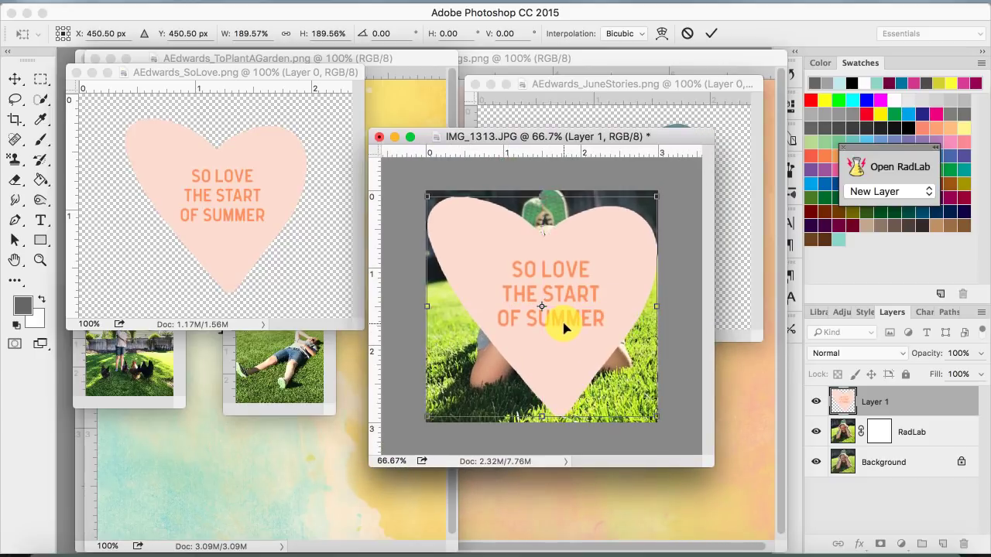
click(711, 30)
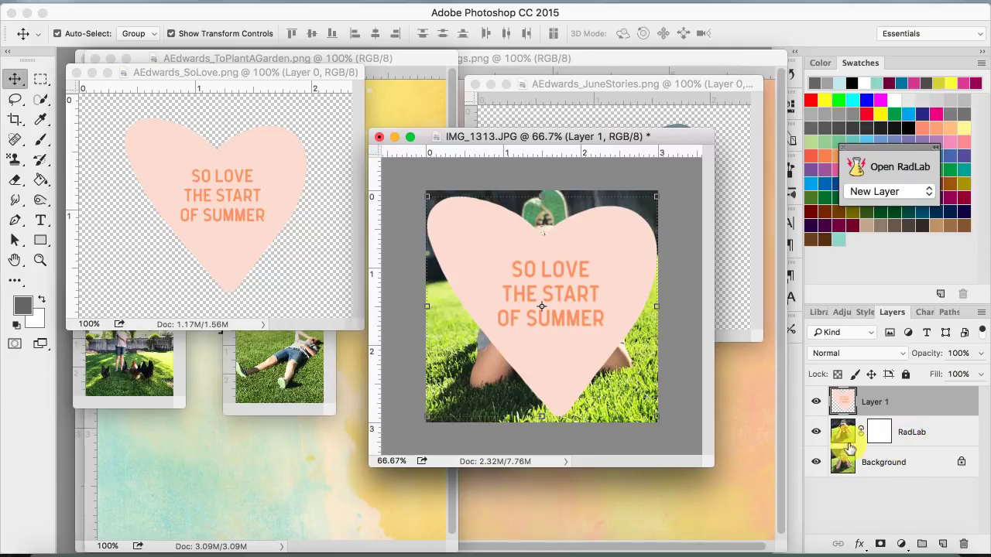
- Merge the RadLab and Background layers of IMG_1313.JPG into one photo layer
click(903, 434)
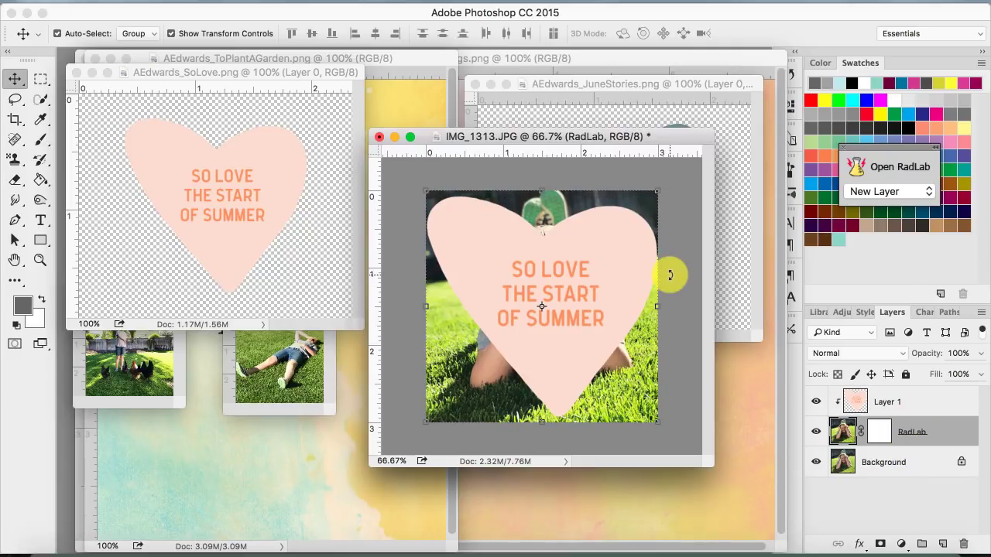
key(super+z)
shift+click(913, 462)
right_click(909, 445)
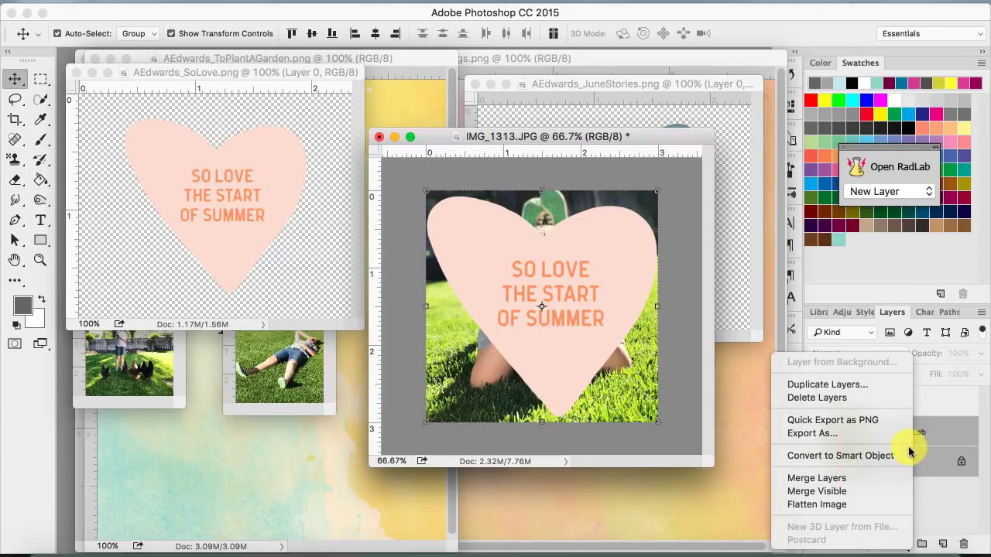
click(897, 474)
- Unlock the photo layer, clip it to the heart placed beneath it, and nudge the photo slightly down inside the shape
click(895, 407)
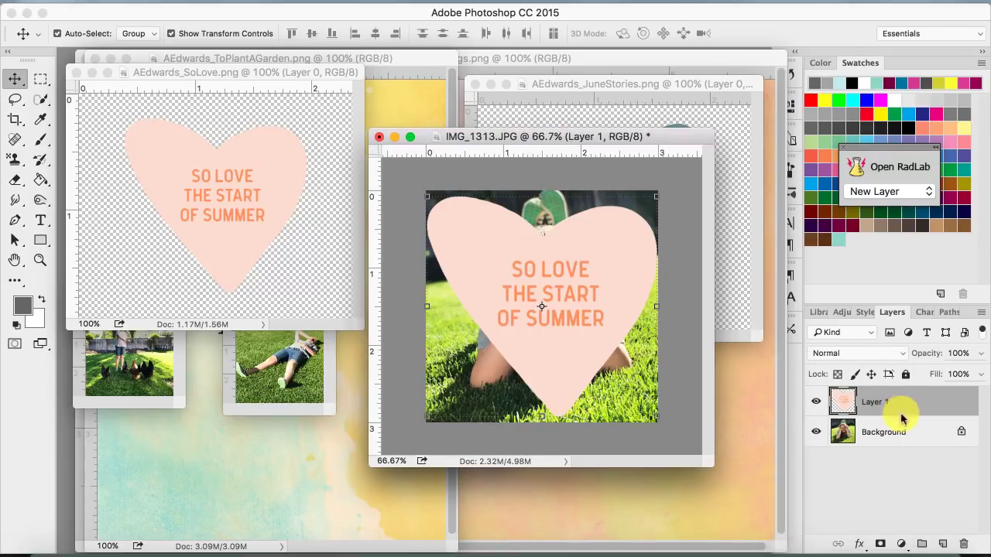
click(958, 431)
drag(902, 431, 904, 418)
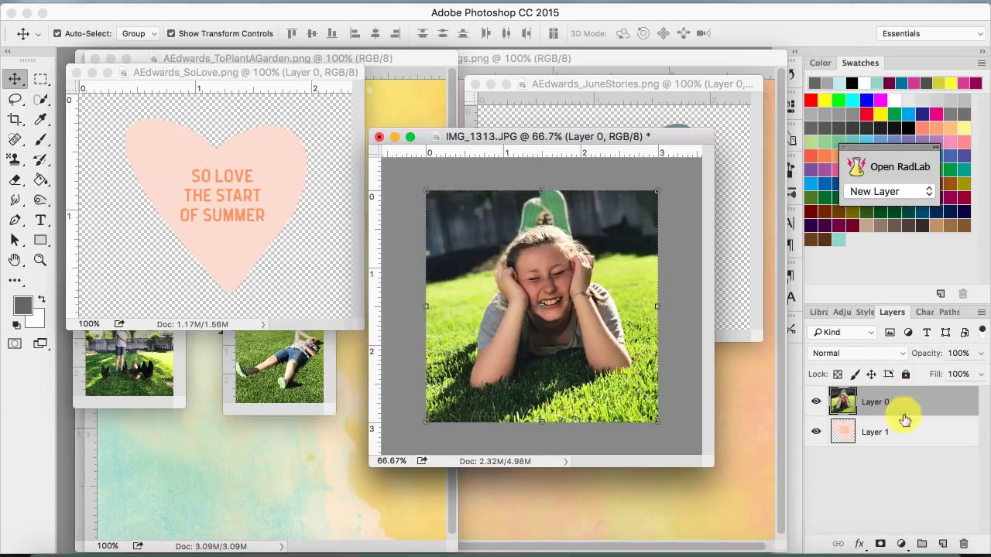
alt+click(906, 417)
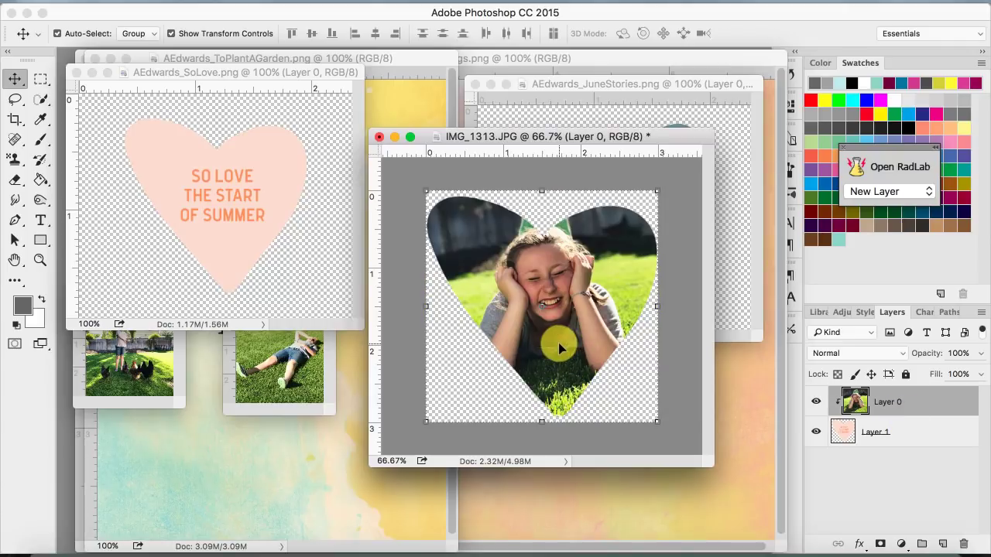
mouse_move(560, 348)
mouse_down()
mouse_move(542, 349)
mouse_move(571, 343)
mouse_move(526, 349)
mouse_move(564, 354)
mouse_up()
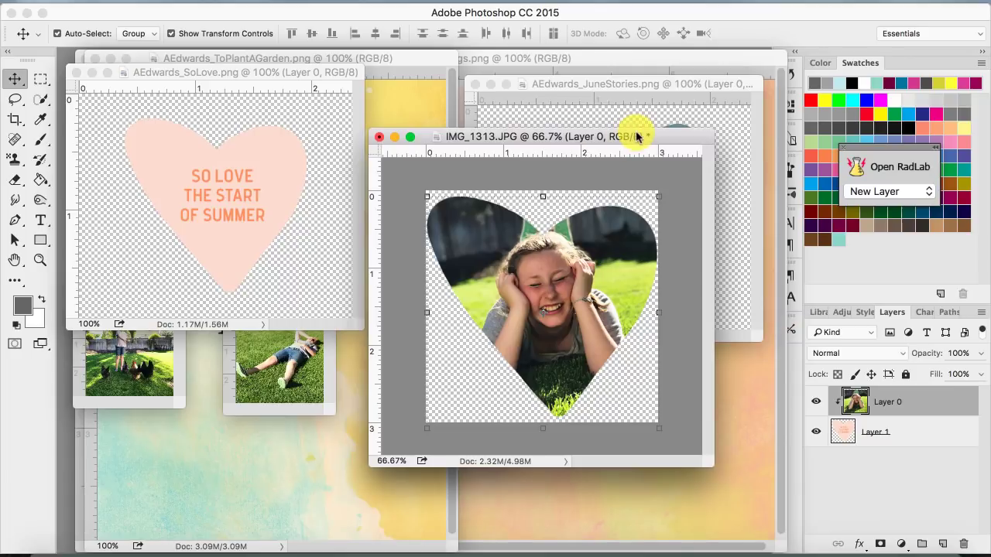
- Move the IMG_1313.JPG window down over the pink heart document so that IMG_1324.jpg is uncovered, and activate IMG_1324.jpg
drag(636, 136, 379, 251)
click(629, 390)
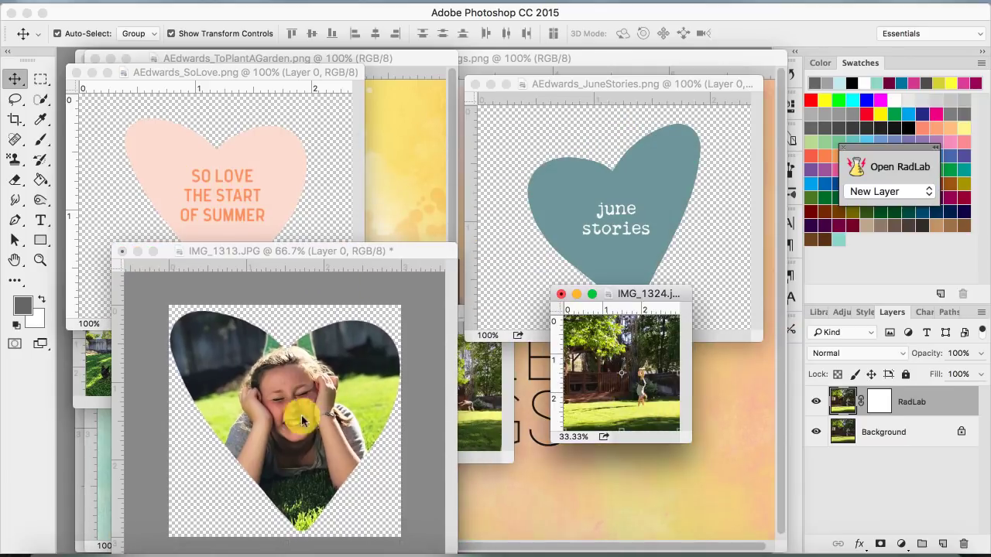
click(340, 398)
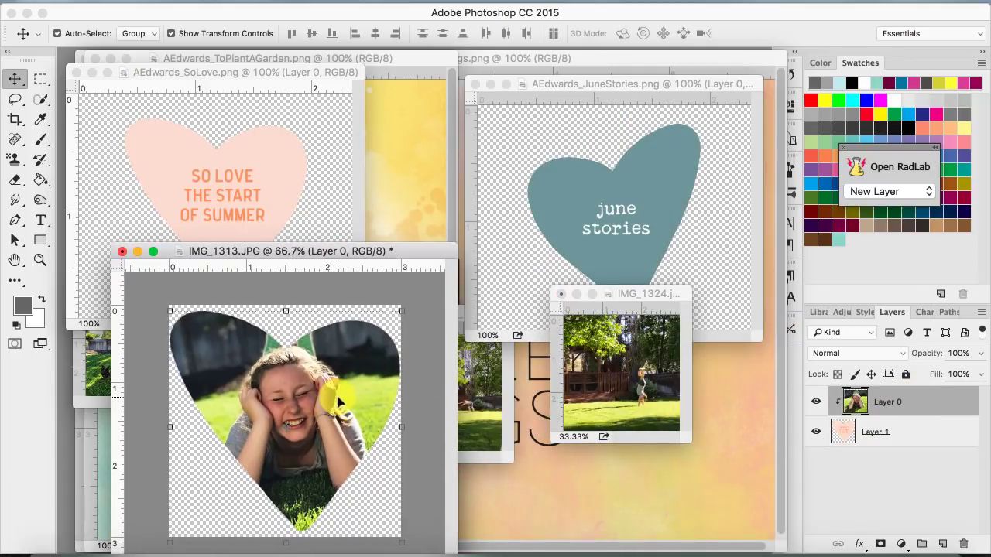
drag(341, 397, 622, 337)
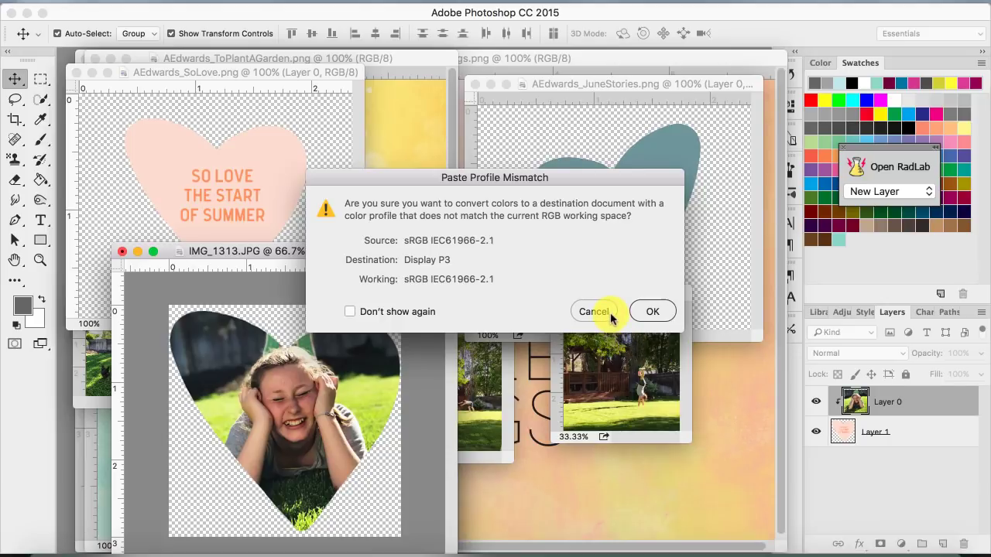
click(610, 314)
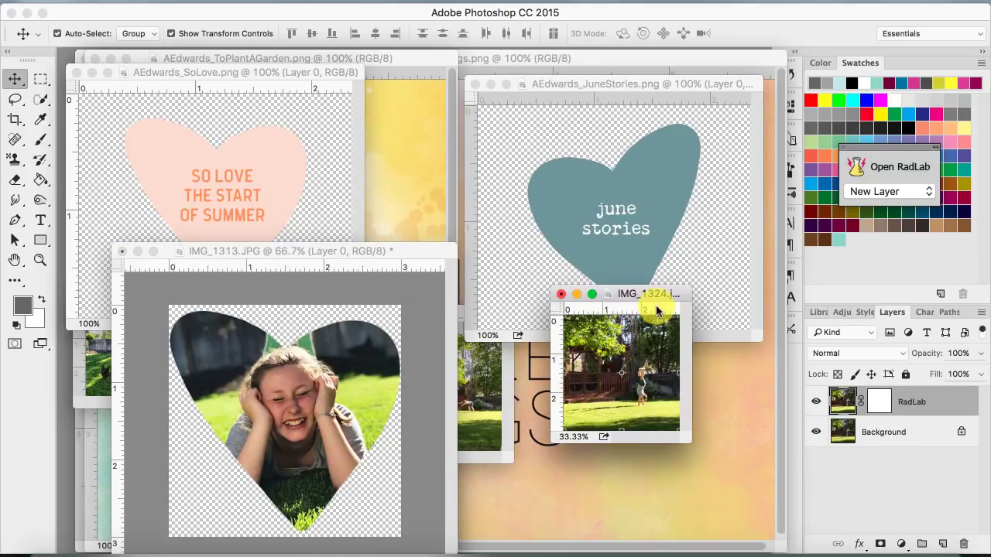
- Hide the photo layer in IMG_1313.JPG and copy its pink heart layer into IMG_1324.jpg, accepting the color profile conversion
click(377, 356)
click(875, 432)
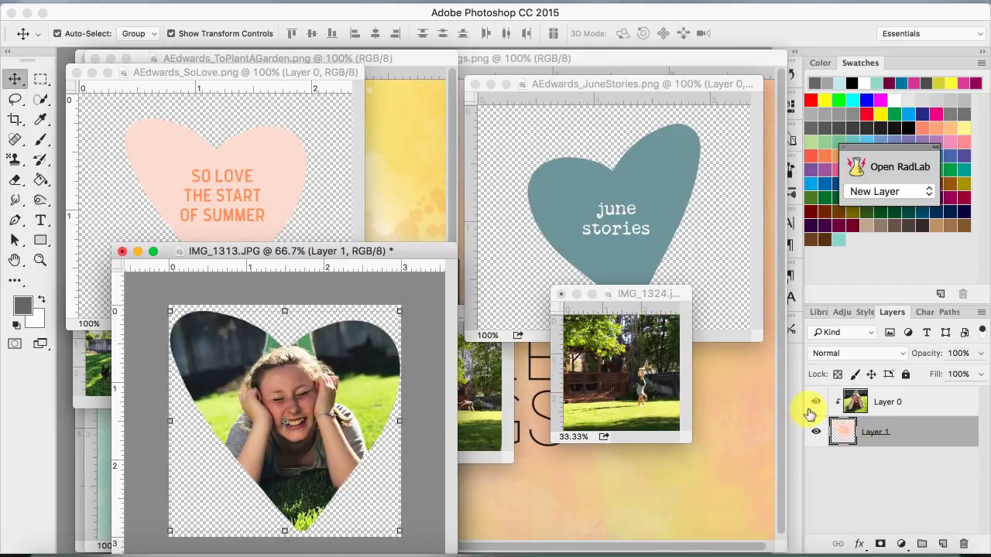
click(816, 402)
drag(361, 365, 657, 369)
click(652, 311)
click(197, 0)
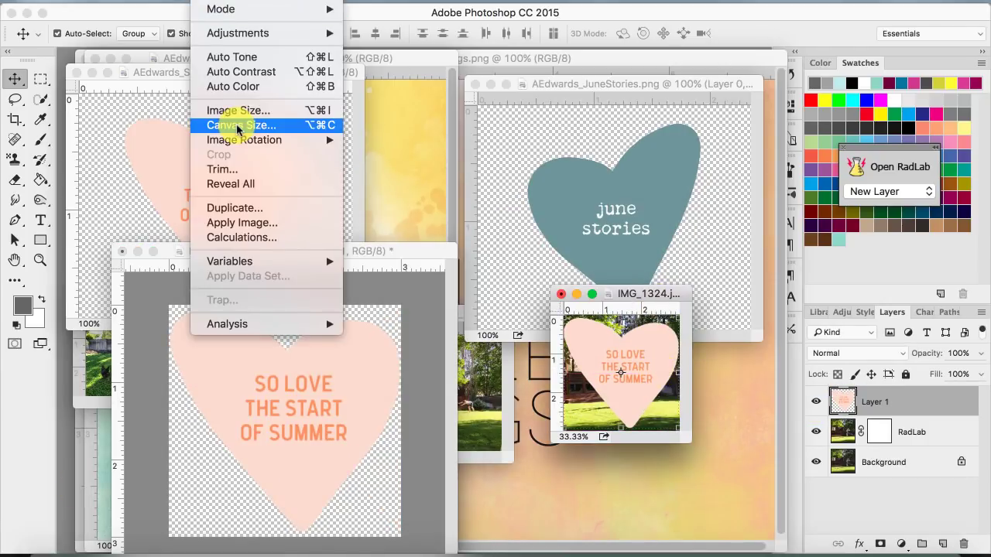
mouse_move(246, 134)
click(396, 206)
key(super+z)
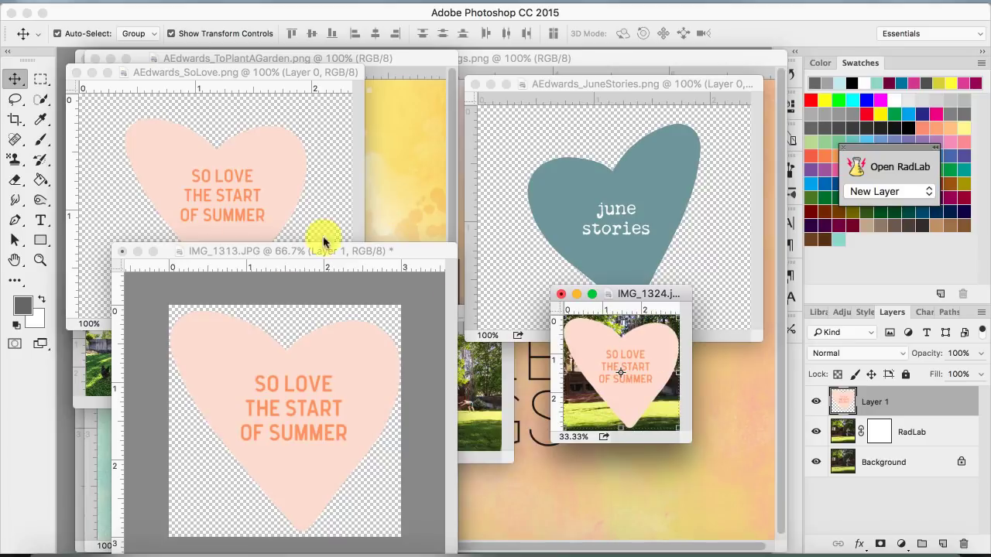
- Place the heart layer beneath the RadLab layer in IMG_1324.jpg and clip RadLab to the heart
drag(684, 440, 739, 489)
drag(871, 402, 924, 456)
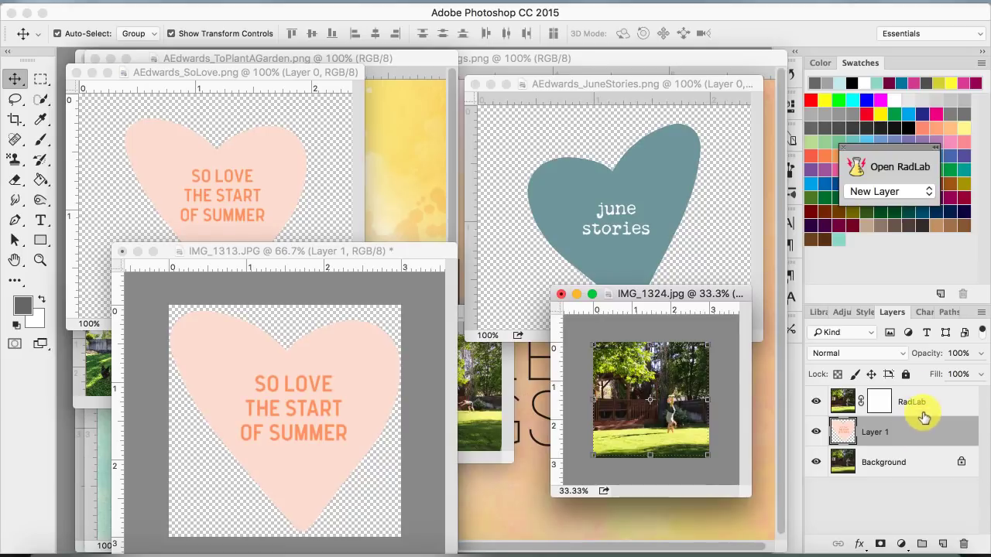
click(923, 414)
alt+click(923, 414)
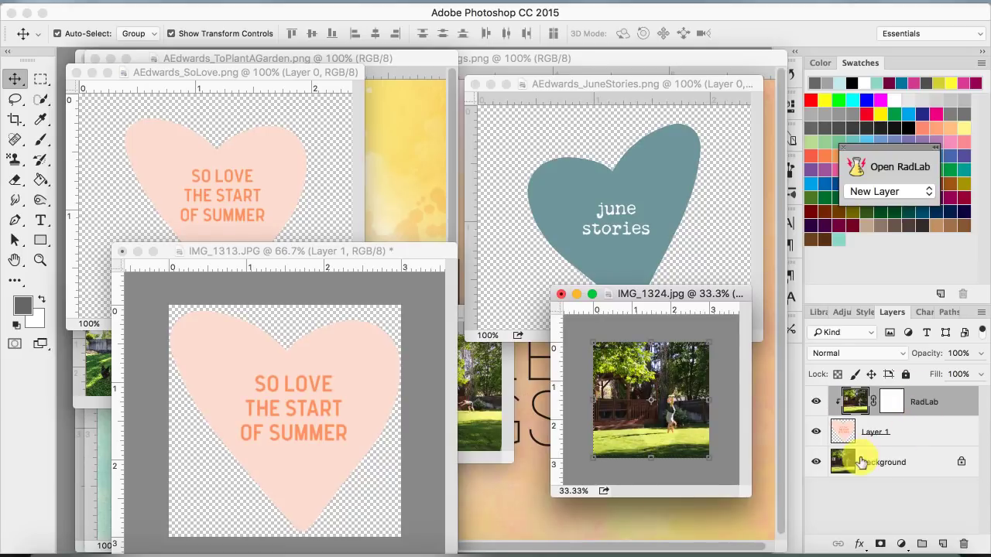
- Hide the Background layer of IMG_1324.jpg and shift the photo slightly up and left inside the heart
click(814, 462)
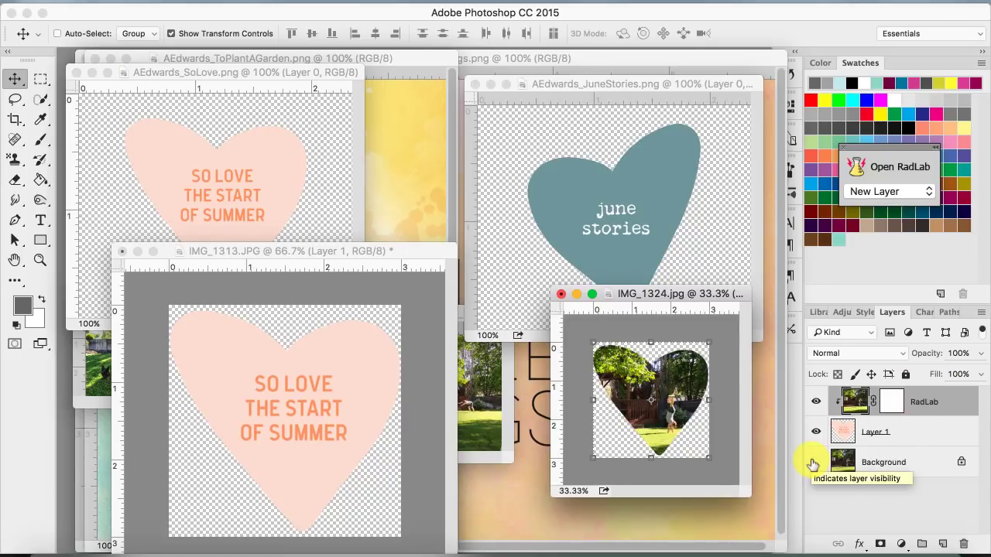
key(super+equal)
key(super+equal)
drag(713, 291, 623, 177)
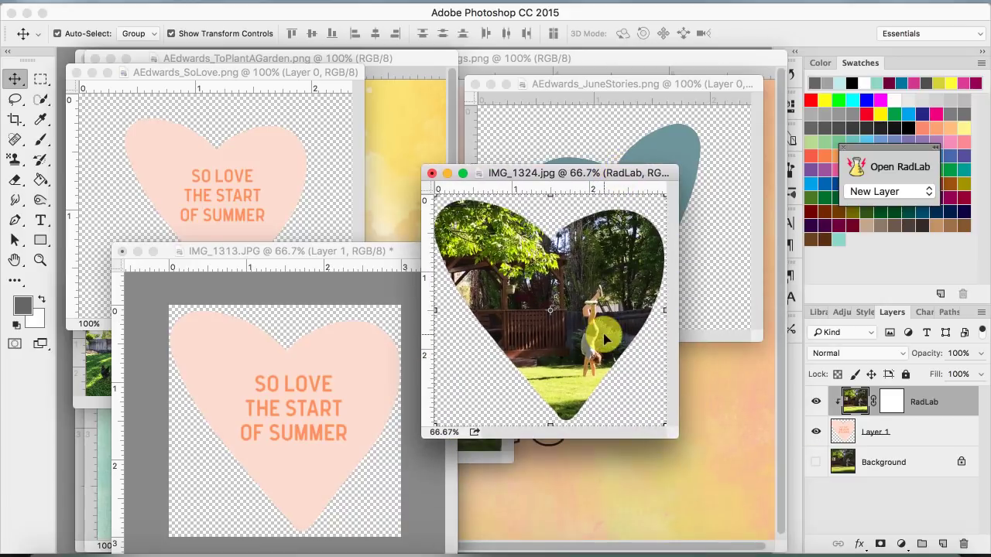
mouse_move(619, 312)
mouse_down()
mouse_move(628, 305)
mouse_move(599, 239)
mouse_move(611, 307)
mouse_up()
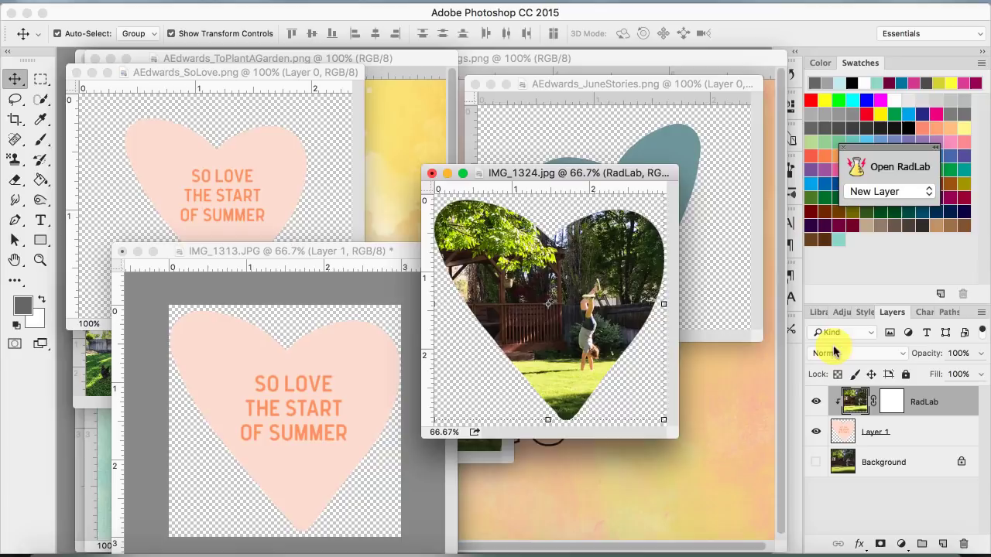
- Move the IMG_1321 and IMG_1316 photo windows up between the two original heart documents
click(634, 161)
click(490, 438)
click(493, 453)
drag(477, 324, 418, 161)
click(91, 370)
drag(143, 285, 393, 133)
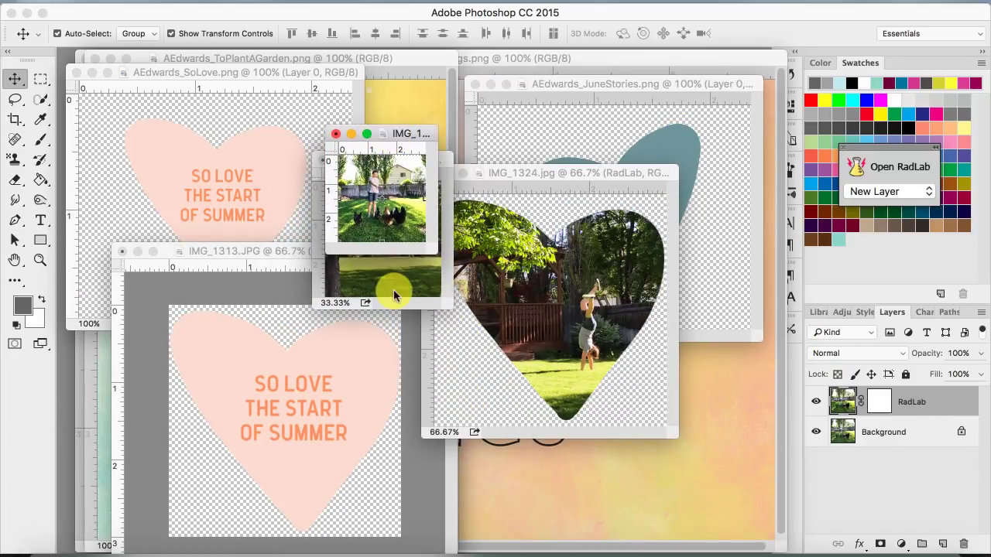
- Copy the teal "june stories" heart from AEdwards_JuneStories.png onto the photo IMG_1316.JPG
key(super+equal)
click(673, 173)
drag(658, 149, 415, 216)
- Scale the teal heart to about 179.6%, rotate it 5°, and position it over the girl and chickens in IMG_1316.JPG
drag(437, 276, 497, 310)
drag(347, 186, 333, 167)
drag(448, 232, 461, 223)
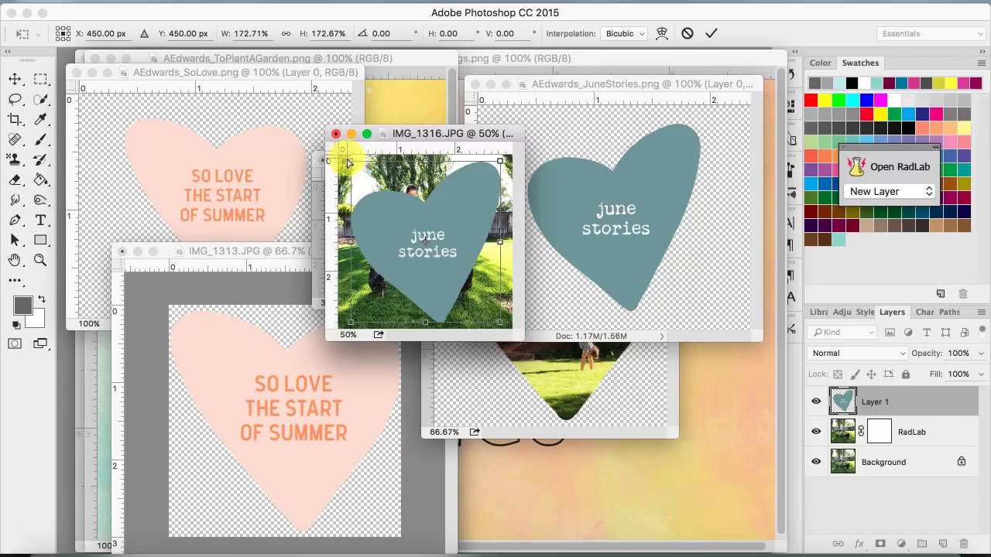
key(super+plus)
drag(346, 160, 351, 153)
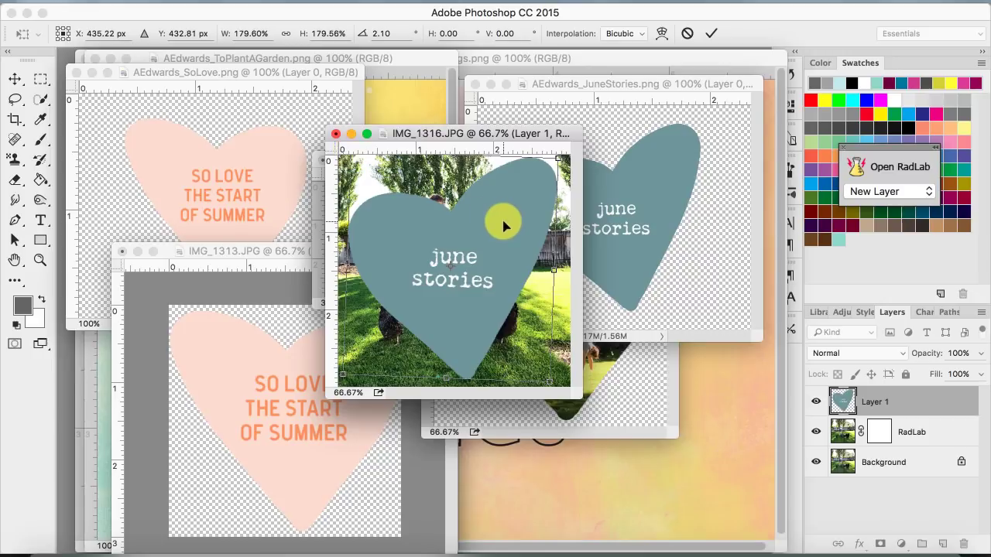
drag(503, 225, 499, 217)
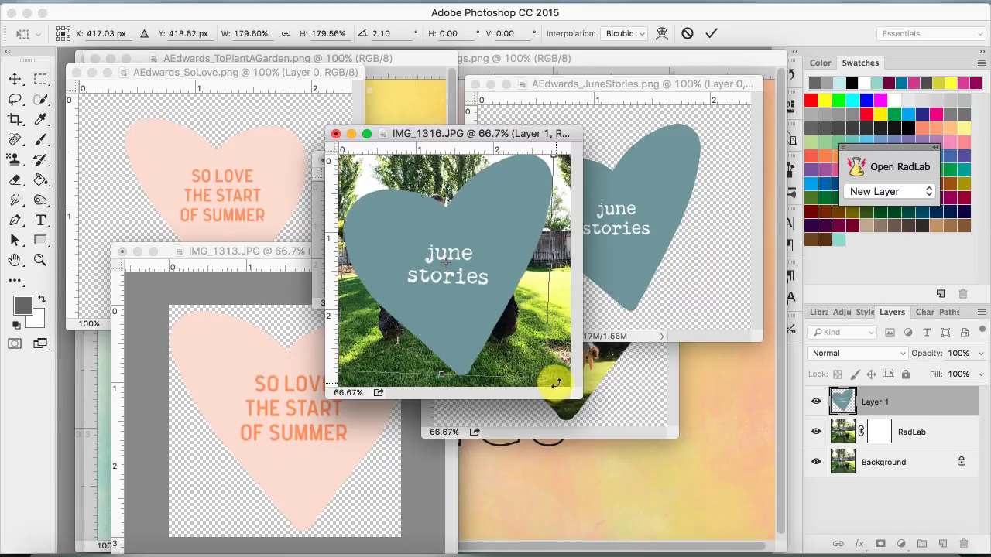
drag(556, 387, 552, 393)
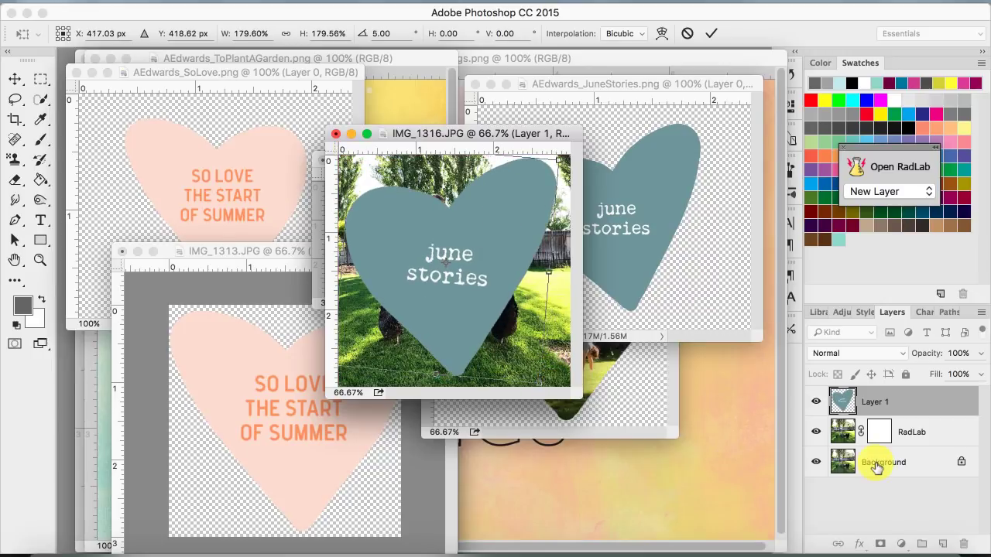
click(710, 33)
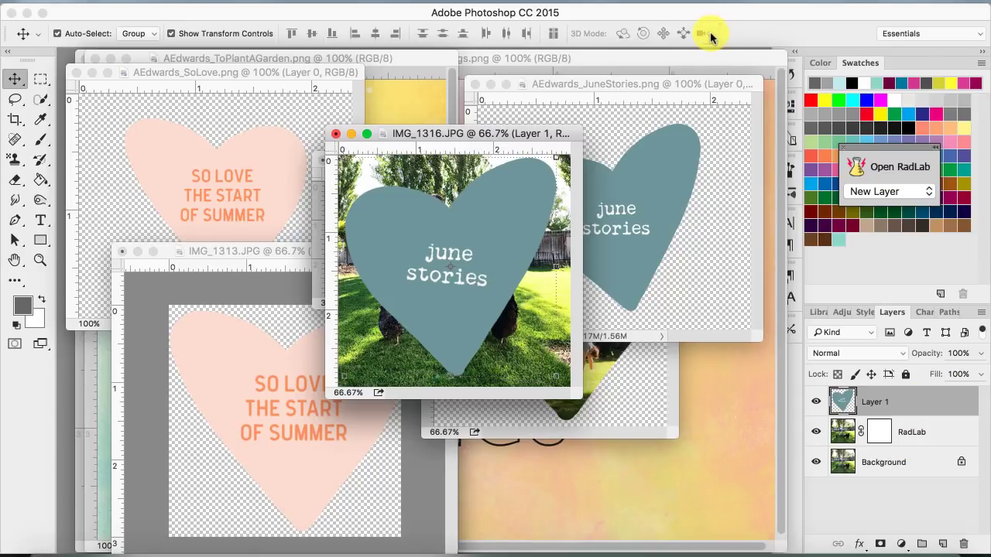
- Clip the RadLab layer of IMG_1316.JPG to the teal heart placed beneath it, and hide the Background layer
mouse_move(913, 437)
mouse_down()
mouse_move(918, 457)
mouse_move(924, 449)
mouse_up()
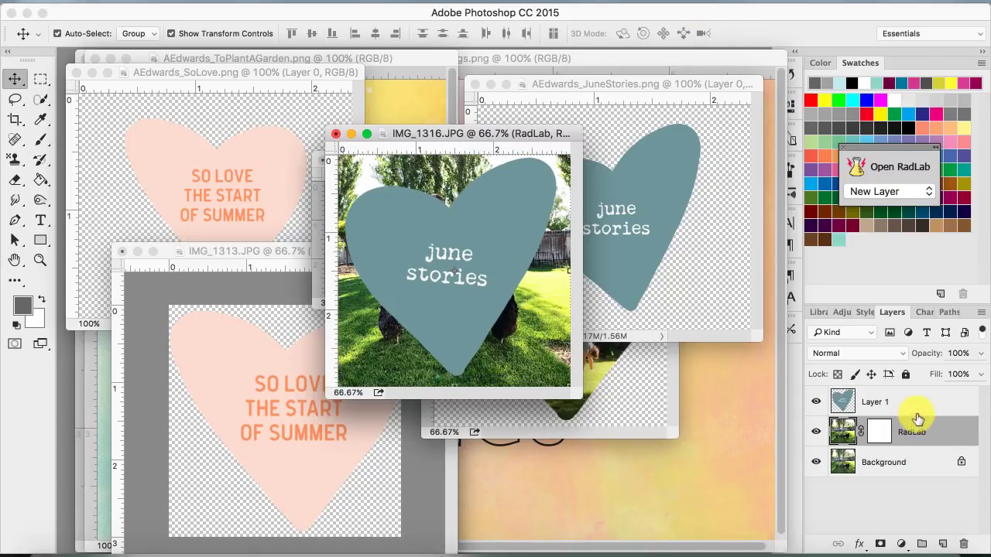
drag(902, 403, 901, 441)
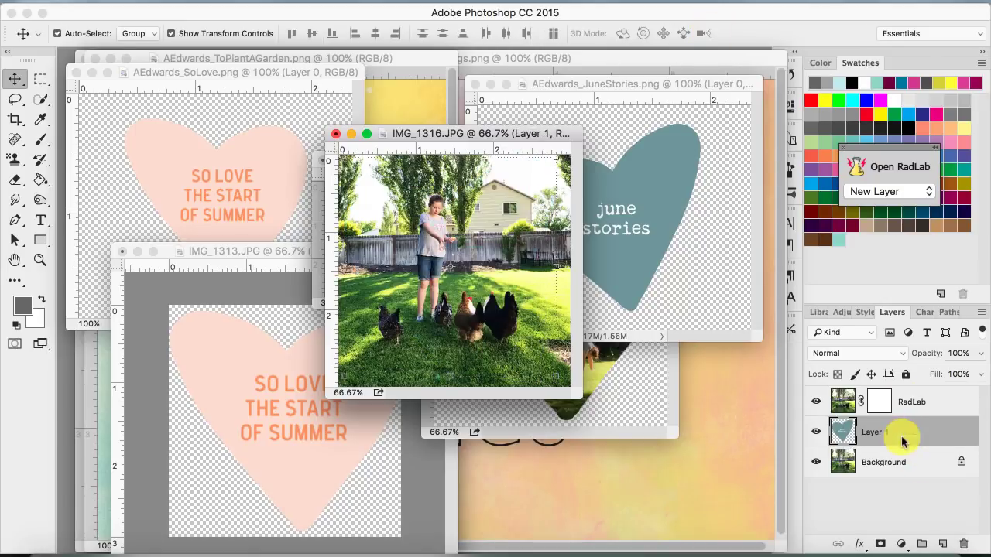
alt+click(905, 415)
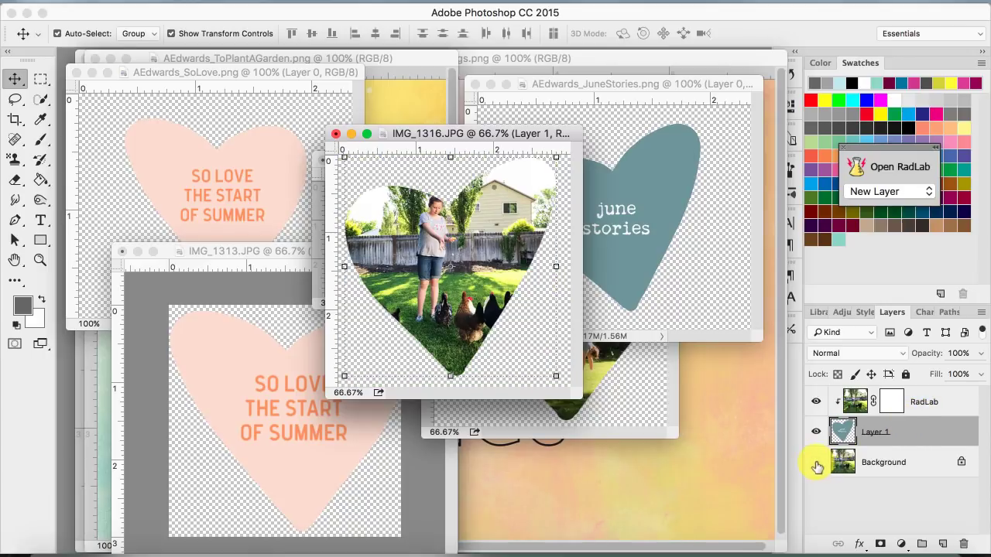
- Rotate the heart mask in IMG_1316.JPG by about 1.5° and shift it slightly right and up, then select the RadLab layer
click(561, 382)
drag(560, 384, 549, 387)
drag(457, 284, 465, 272)
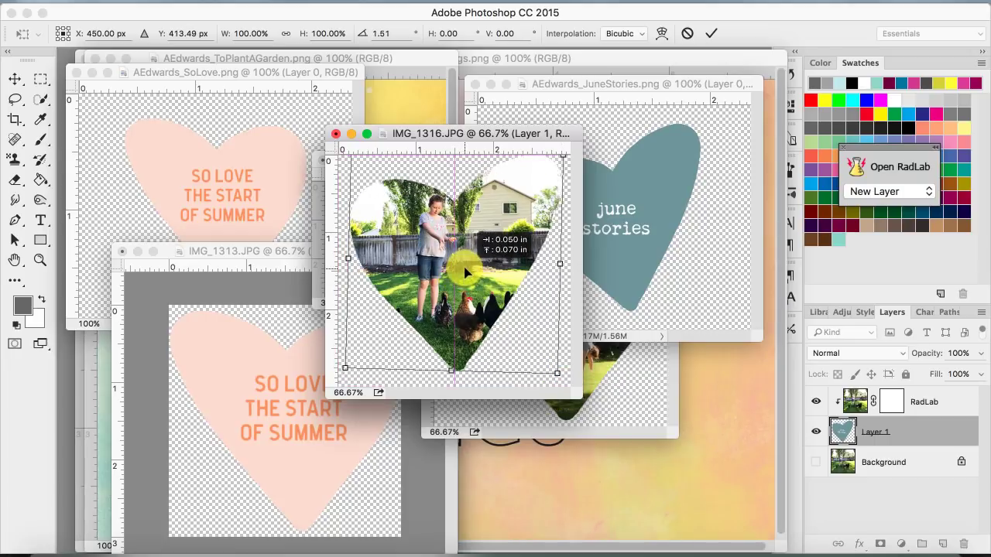
key(Return)
click(936, 399)
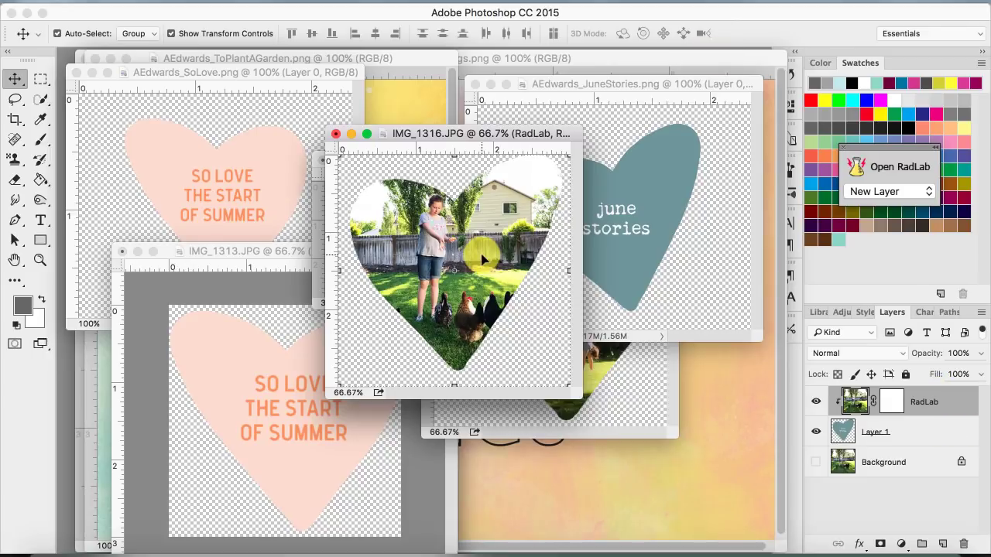
- Nudge the RadLab photo of the girl and chickens slightly left inside the heart in IMG_1316.JPG
key(Left)
key(Left)
key(Left)
key(Left)
key(Left)
key(Left)
key(Left)
key(Left)
key(Left)
key(Left)
key(Left)
key(Left)
key(Left)
key(Left)
key(Left)
key(Left)
key(Left)
key(Left)
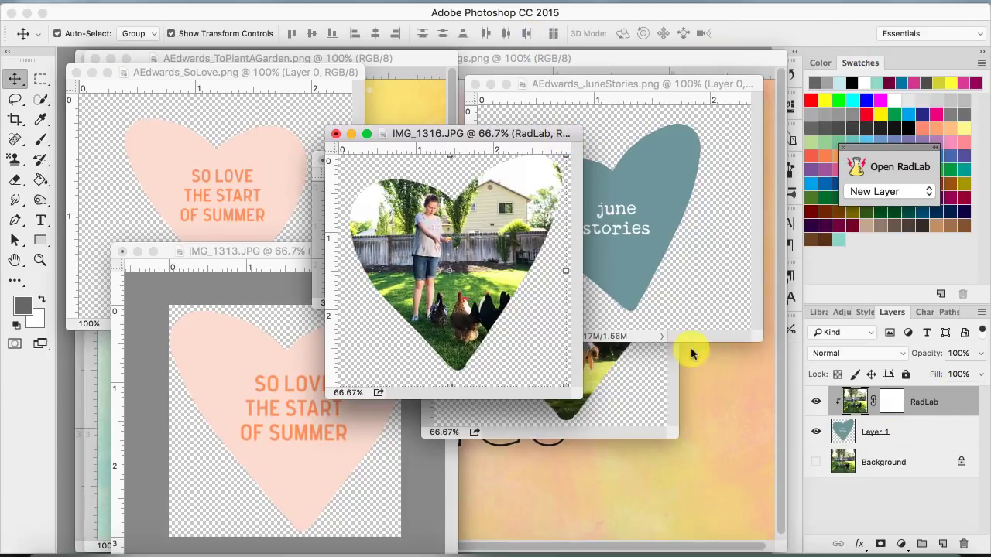
- Copy the teal "june stories" heart into AEdwards_EmbraceTheLittleThings.png and clip the watercolor card artwork to it
click(265, 250)
click(316, 174)
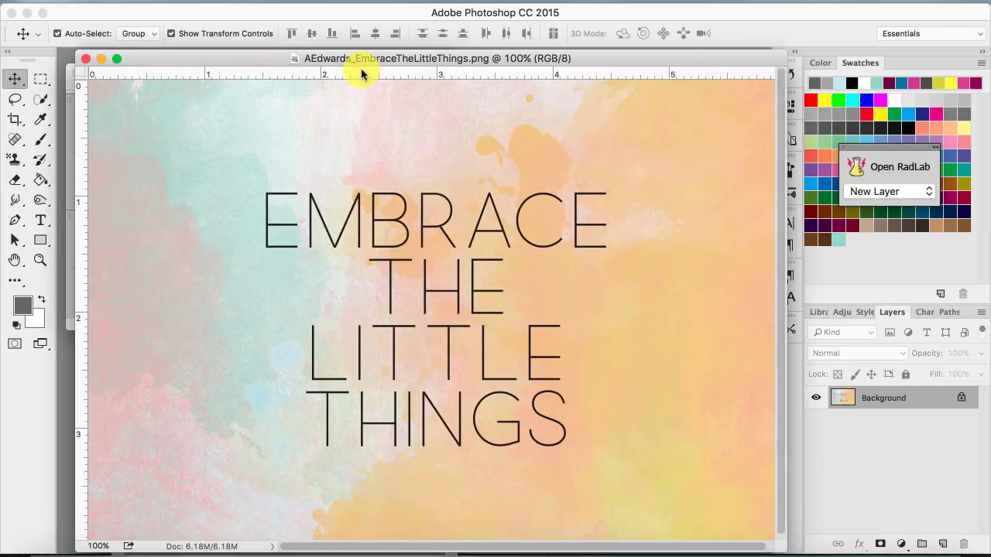
key(super+minus)
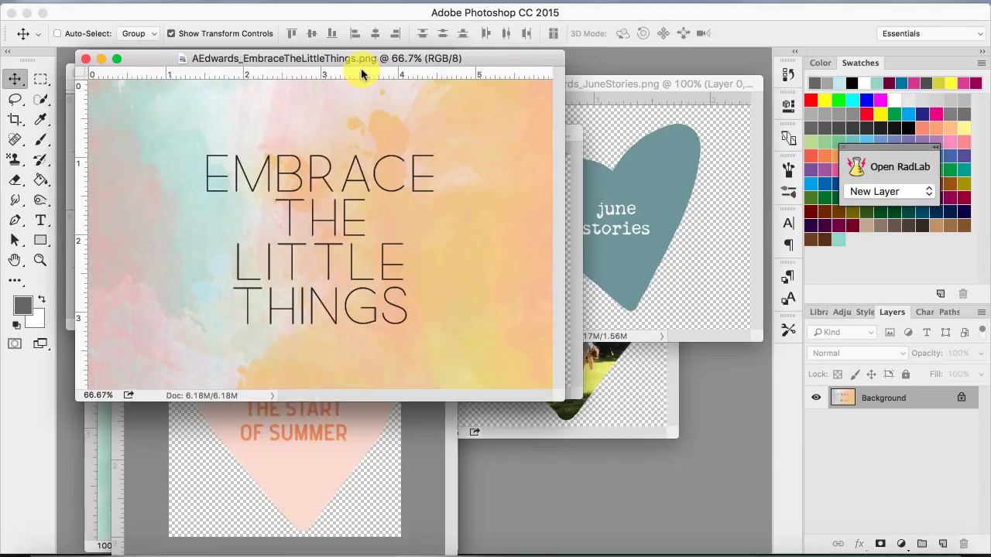
key(super+minus)
drag(651, 131, 154, 188)
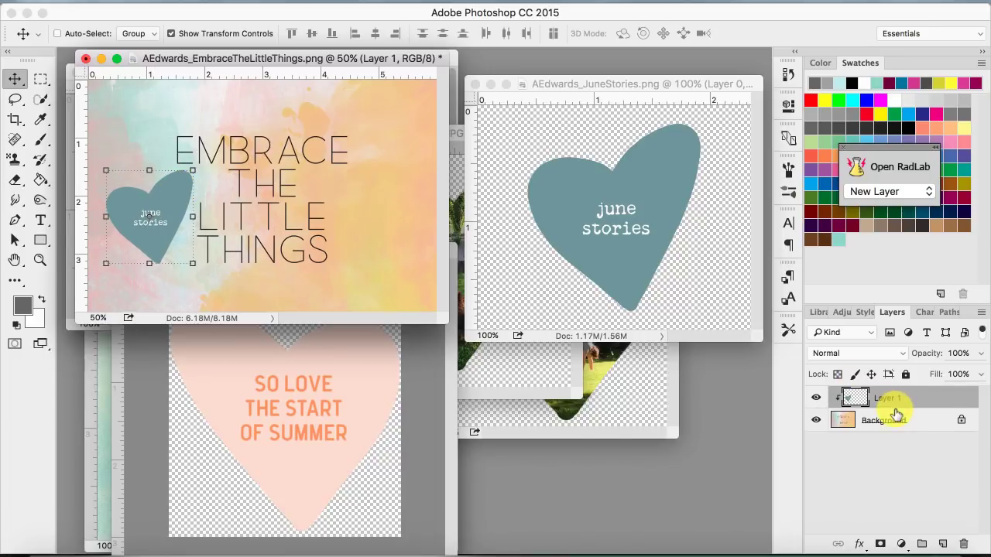
drag(895, 416, 933, 425)
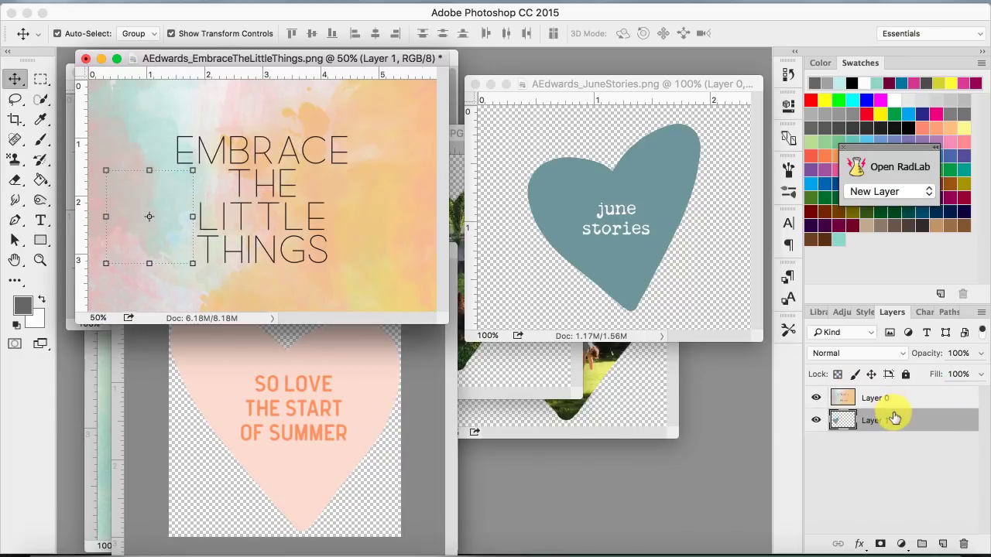
alt+click(897, 411)
- Enlarge the heart in AEdwards_EmbraceTheLittleThings.png and place it against the card's left edge, clear of the lettering
drag(202, 167, 238, 161)
mouse_move(199, 195)
mouse_down()
mouse_move(179, 237)
mouse_move(169, 120)
mouse_move(404, 204)
mouse_move(281, 234)
mouse_move(161, 229)
mouse_move(181, 225)
mouse_move(186, 211)
mouse_up()
click(710, 34)
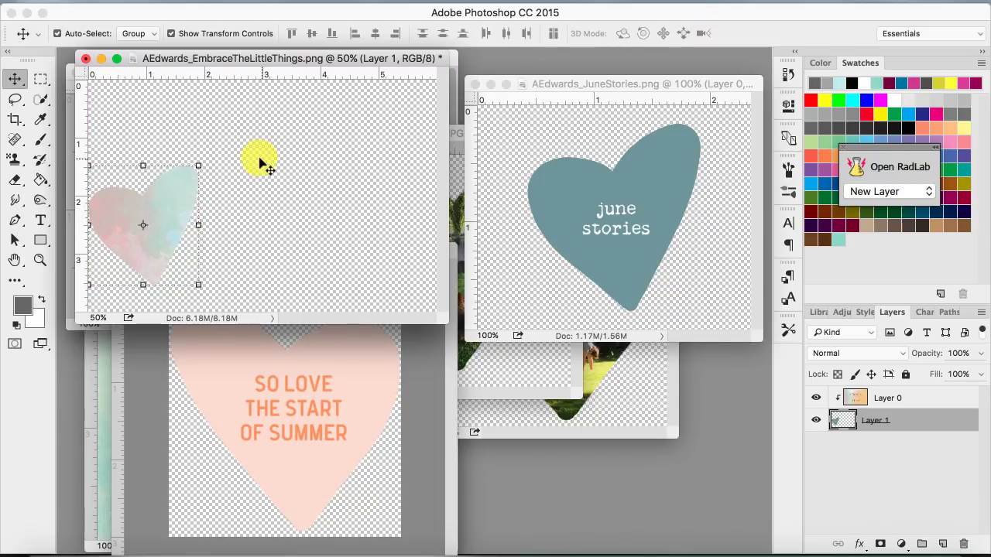
- Copy the pink "so love the start of summer" heart onto the upper right of the AEdwards_ToPlantAGarden.png card
drag(300, 58, 577, 226)
click(403, 62)
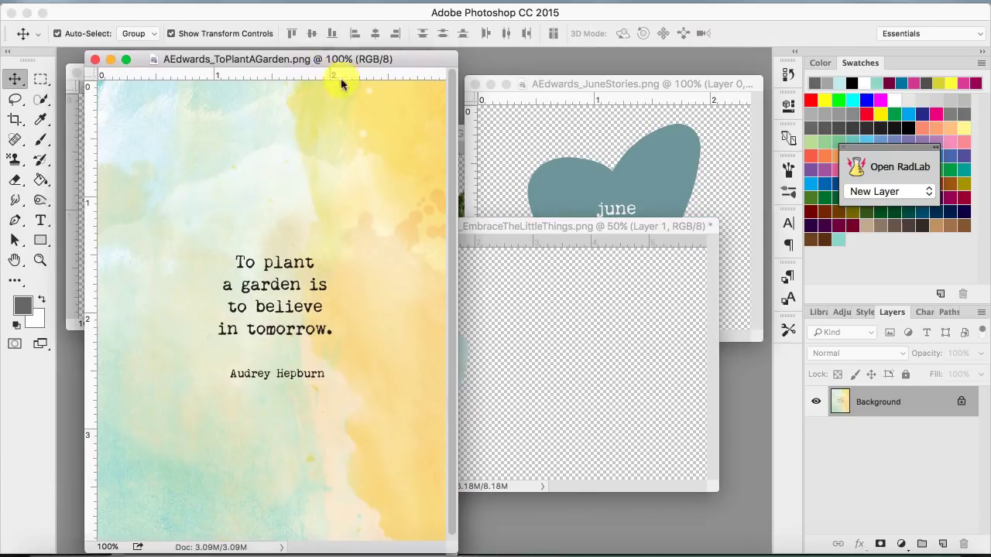
drag(314, 59, 543, 156)
drag(188, 194, 599, 278)
drag(600, 278, 564, 281)
- Unlock the background of AEdwards_ToPlantAGarden.png, place the heart layer beneath it, and clip the watercolor artwork to the heart
click(960, 431)
drag(933, 412, 917, 442)
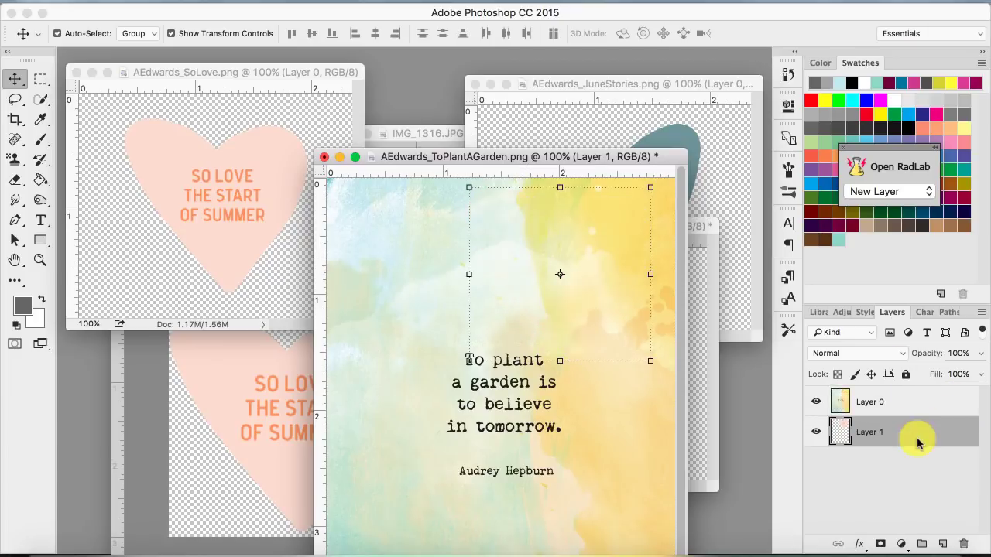
alt+click(898, 415)
drag(586, 256, 606, 261)
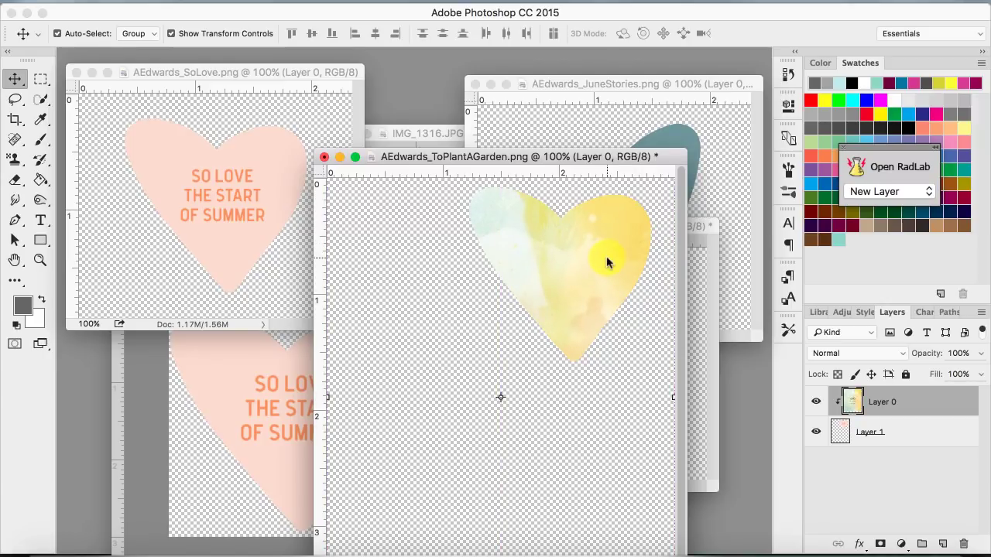
- Move AEdwards_ToPlantAGarden.png aside and minimize the IMG_1313.JPG document
drag(641, 147, 803, 187)
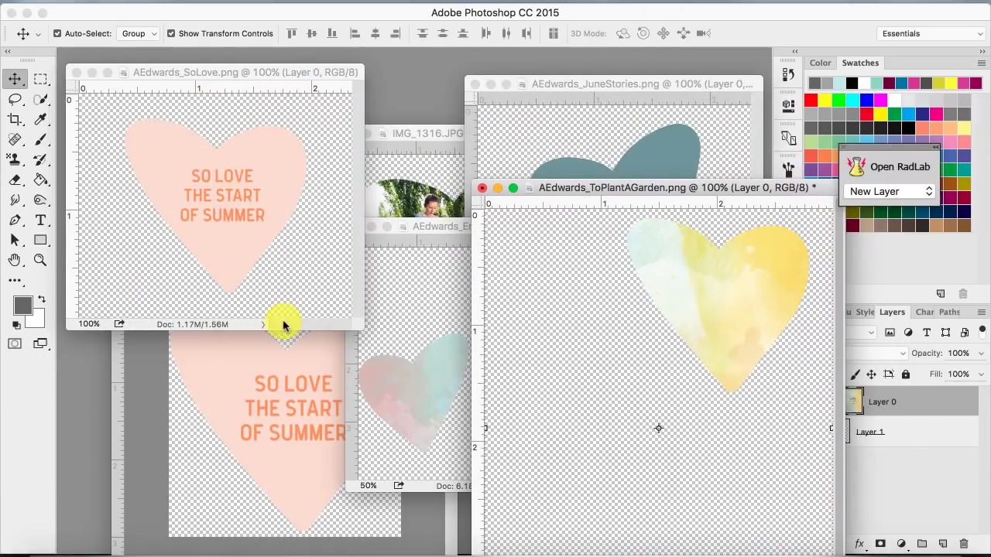
click(253, 407)
click(137, 253)
click(646, 173)
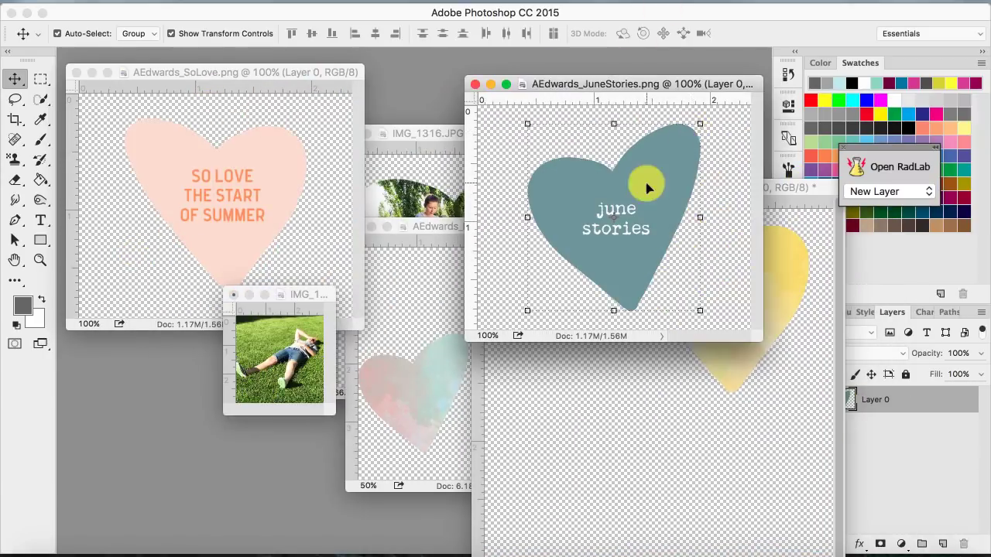
drag(647, 187, 284, 365)
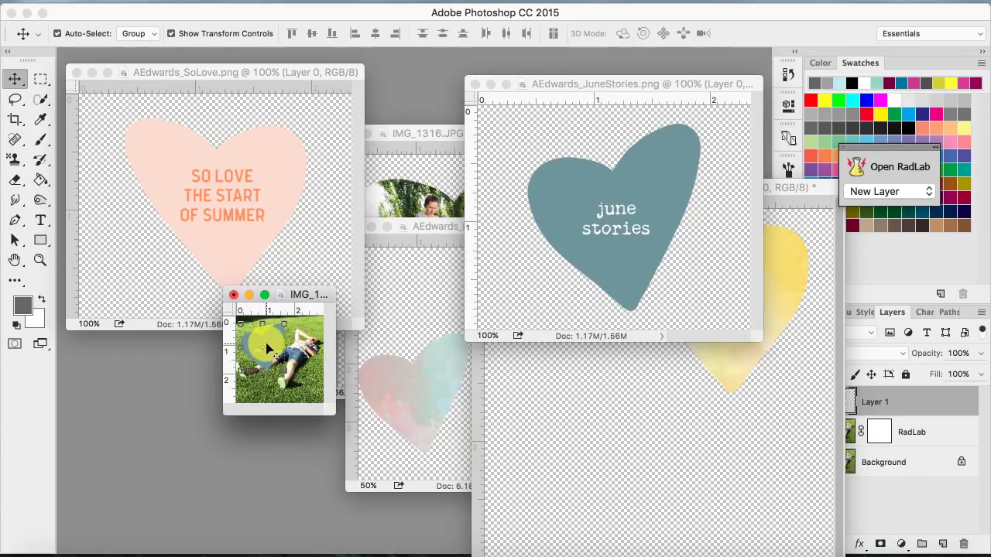
key(super+z)
click(456, 203)
click(870, 433)
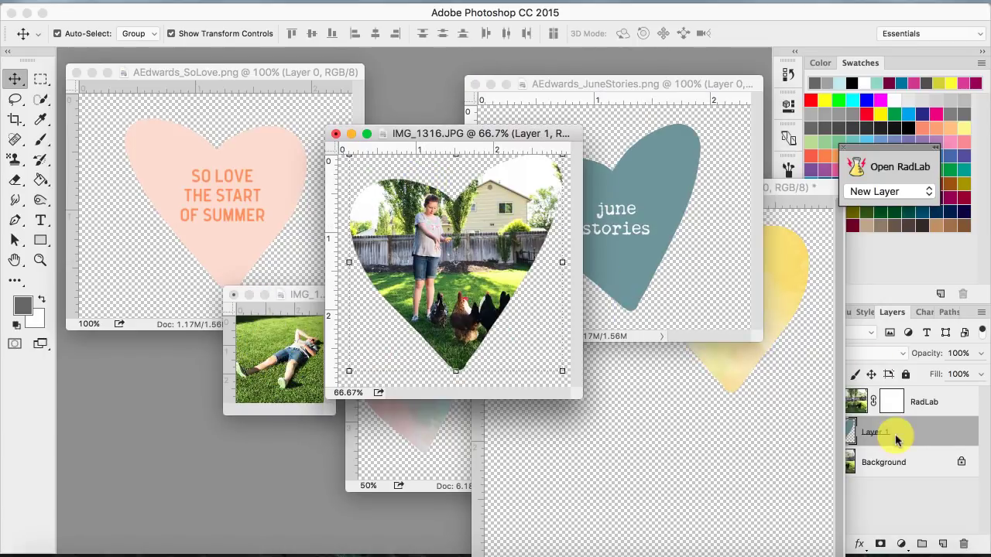
drag(420, 287, 405, 291)
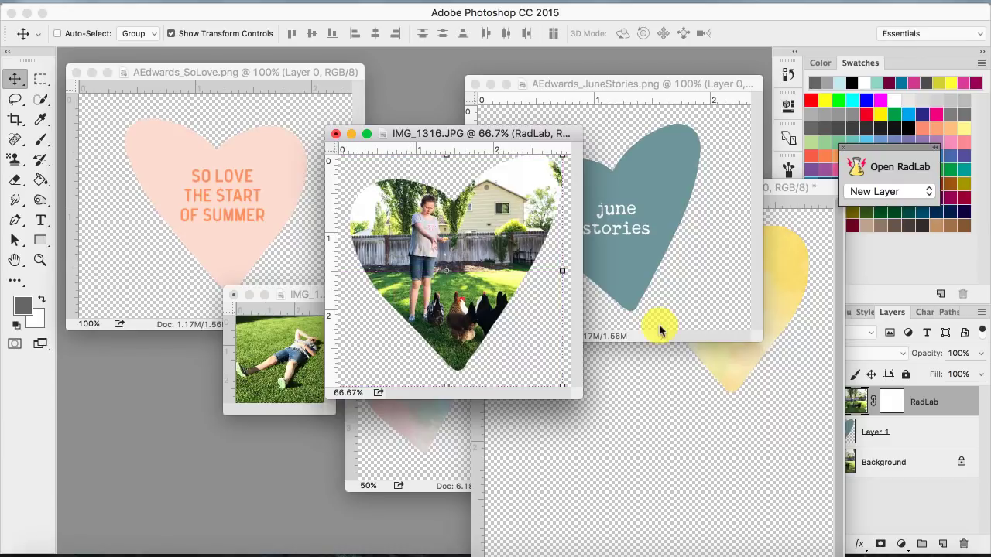
key(super+z)
- Hide the RadLab layer of IMG_1316.JPG, copy its enlarged teal heart into IMG_1315.JPG, and show the layer again
click(884, 430)
drag(789, 184, 720, 171)
click(363, 225)
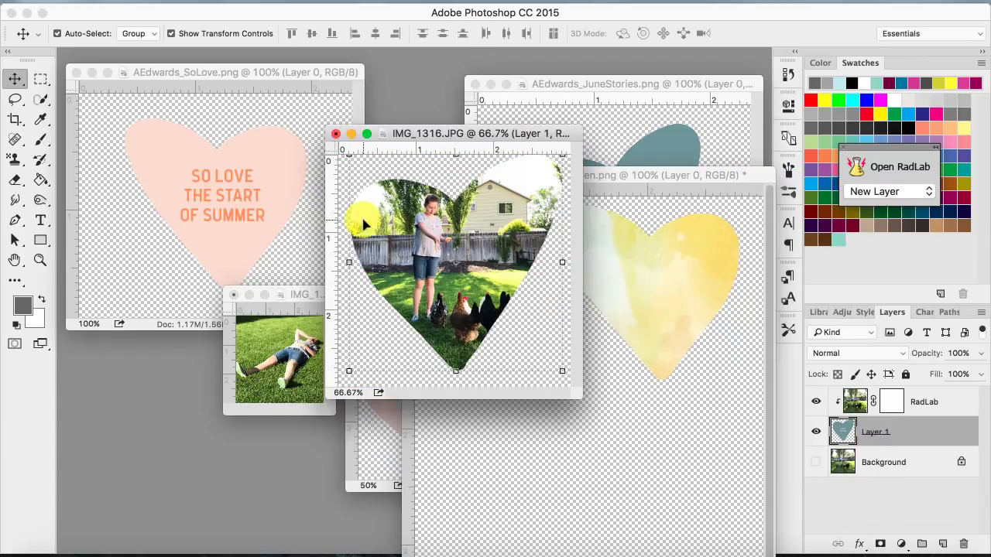
click(816, 404)
drag(409, 247, 270, 356)
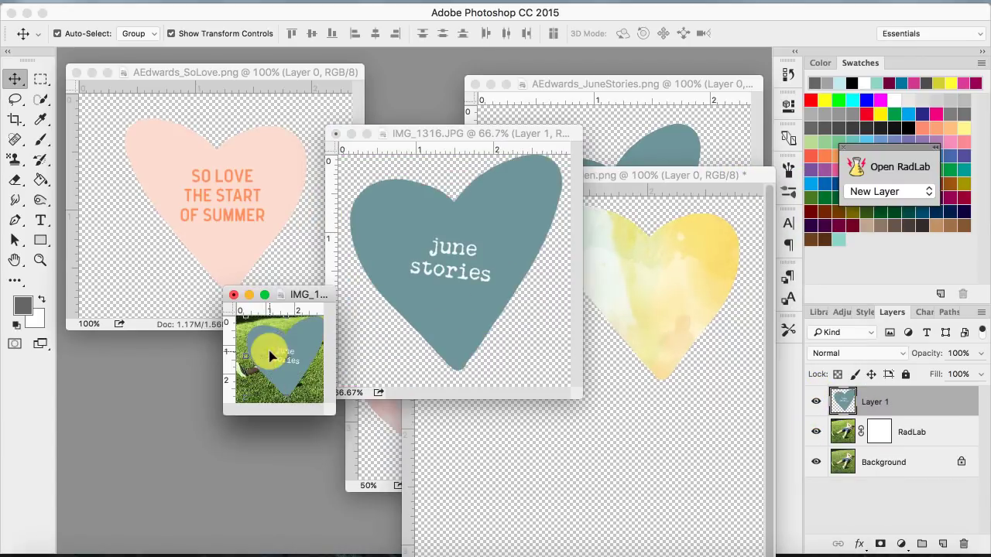
click(507, 235)
click(816, 404)
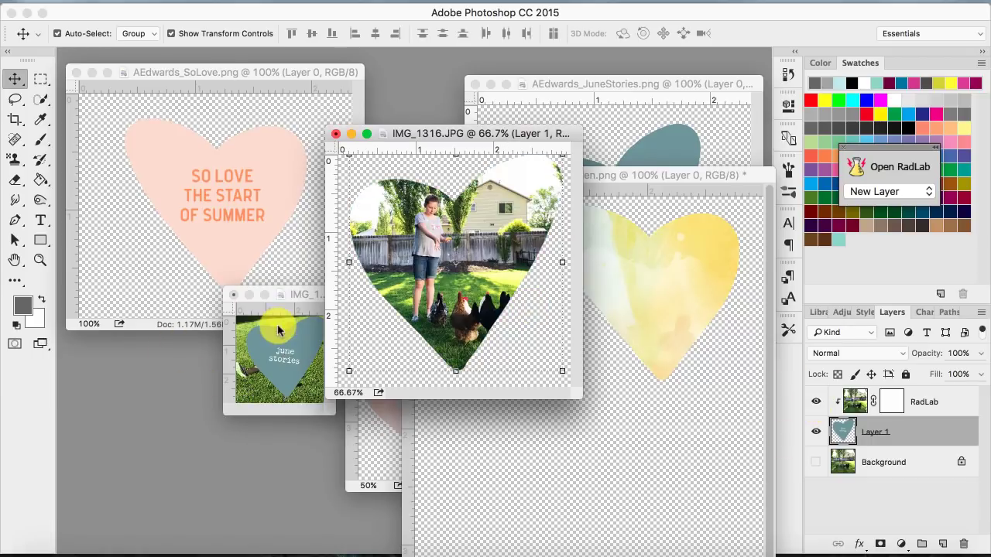
- Position the copied teal heart over the person lying on the grass in IMG_1315.JPG
click(303, 296)
key(super+plus)
key(super+plus)
key(super+plus)
drag(376, 286, 371, 182)
drag(422, 263, 413, 268)
- Clip the RadLab layer of IMG_1315.JPG to the heart placed beneath it, with Background hidden, and shift the photo slightly up
drag(951, 404, 924, 449)
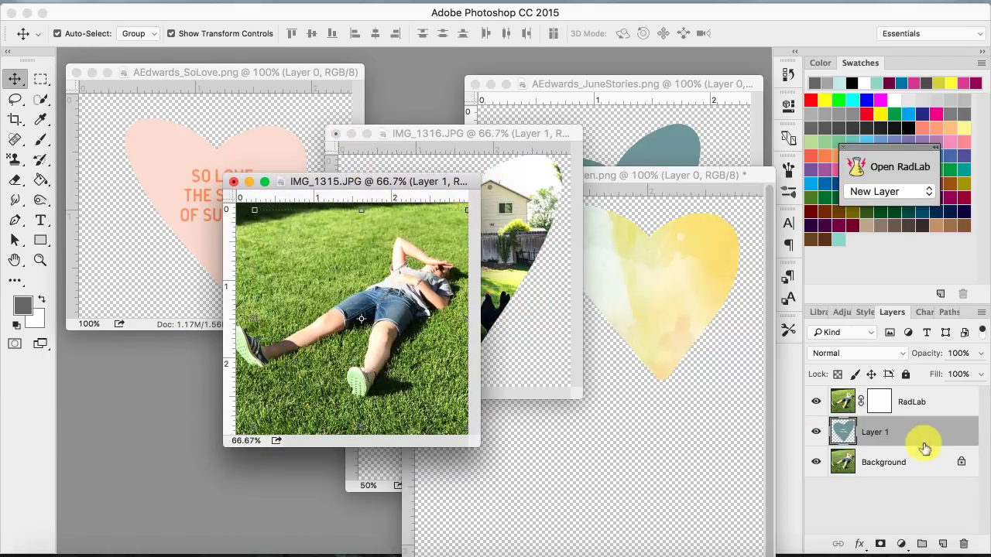
alt+click(909, 416)
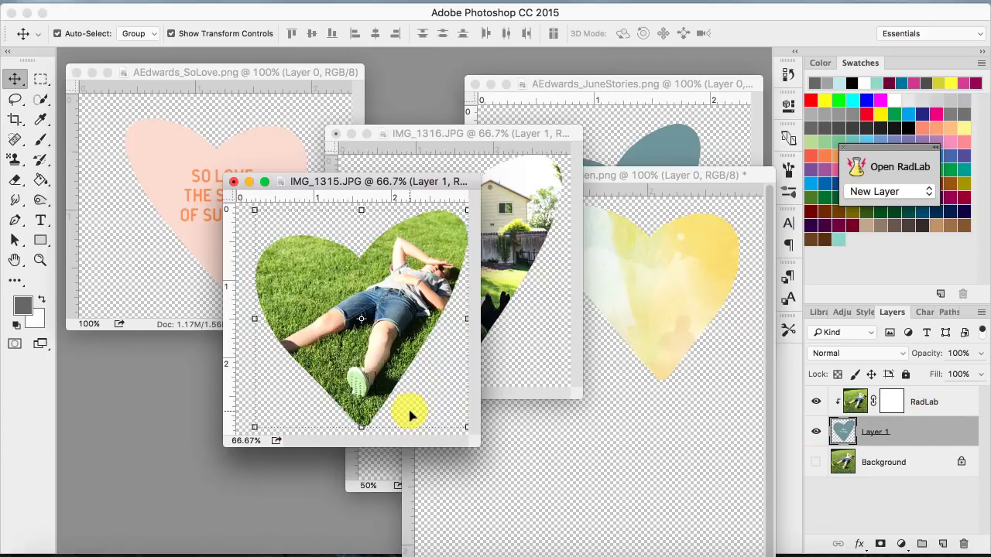
drag(386, 355, 386, 345)
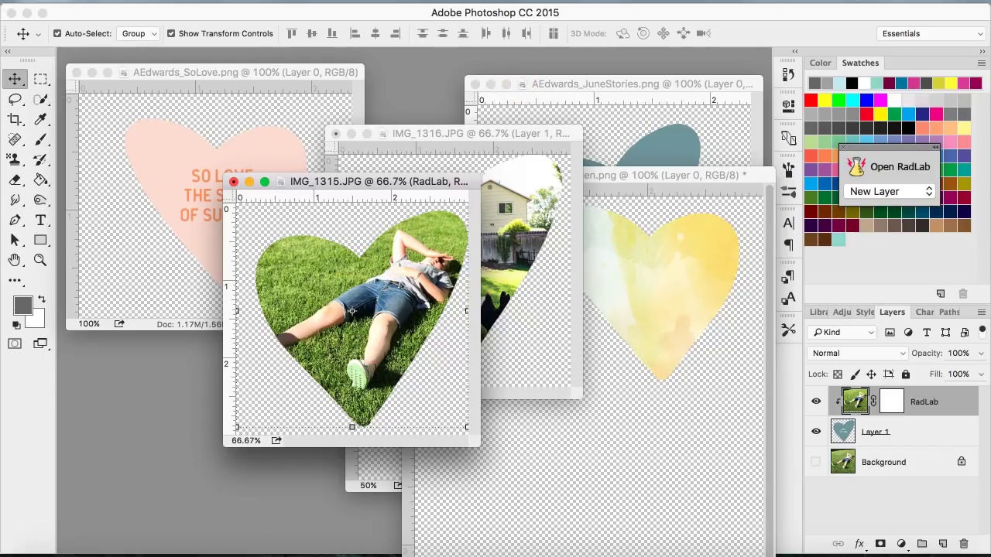
- Move the IMG_1316.JPG and IMG_1315.JPG windows apart so both heart-shaped photos can be seen in full
click(718, 175)
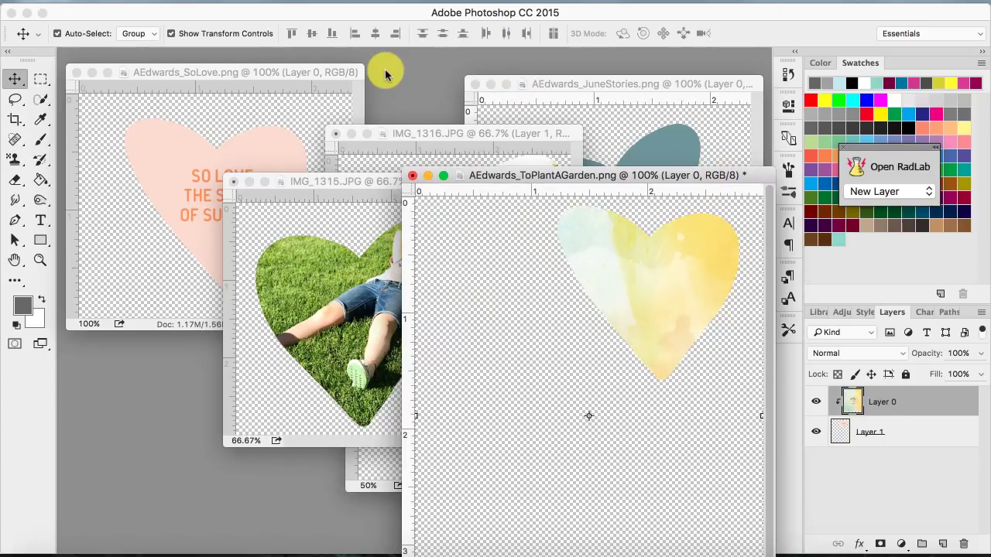
click(530, 135)
drag(530, 136, 298, 303)
click(667, 85)
click(357, 184)
drag(357, 184, 680, 226)
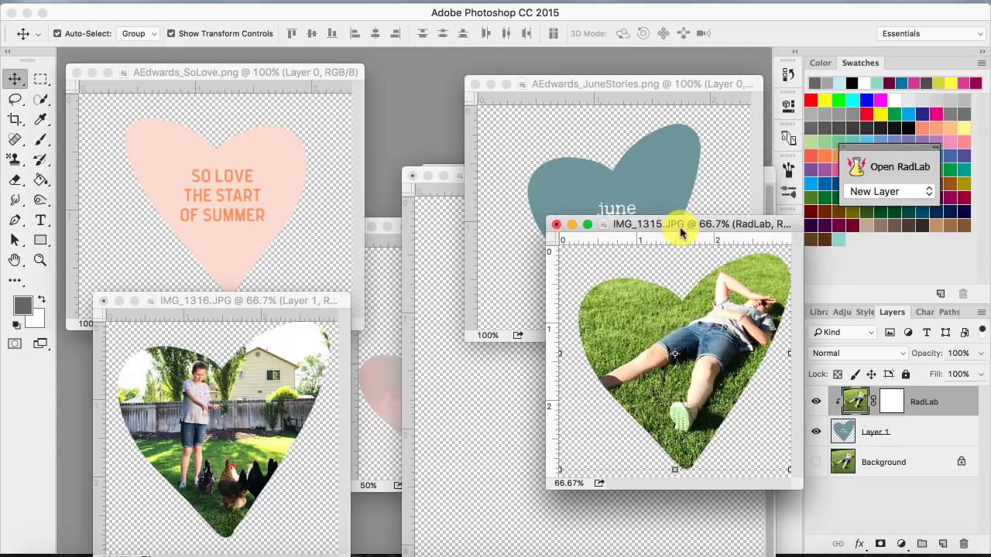
- Reposition the AEdwards_EmbraceTheLittleThings.png and AEdwards_ToPlantAGarden.png windows, and zoom the latter out to 50%
click(389, 237)
drag(527, 226, 357, 132)
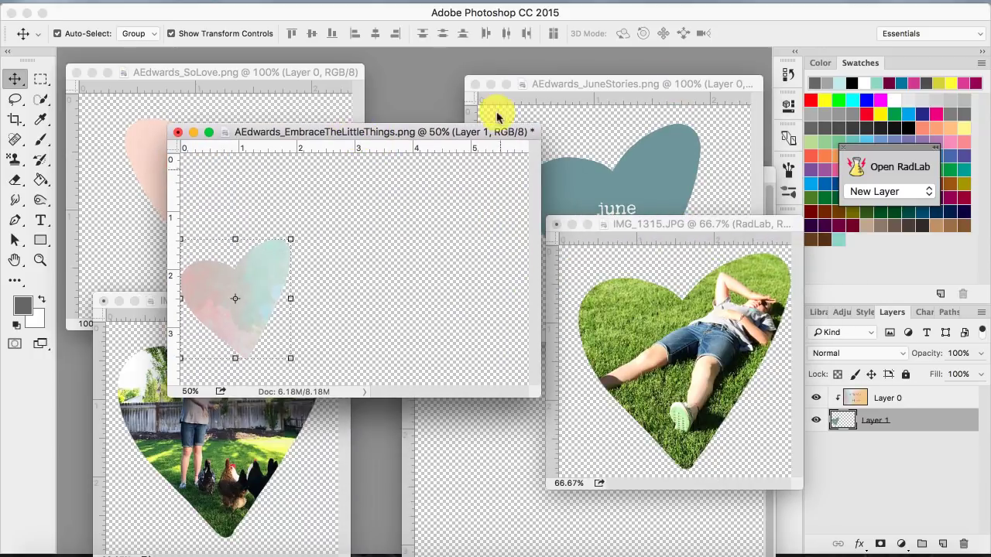
drag(495, 131, 427, 85)
click(500, 362)
drag(588, 175, 569, 297)
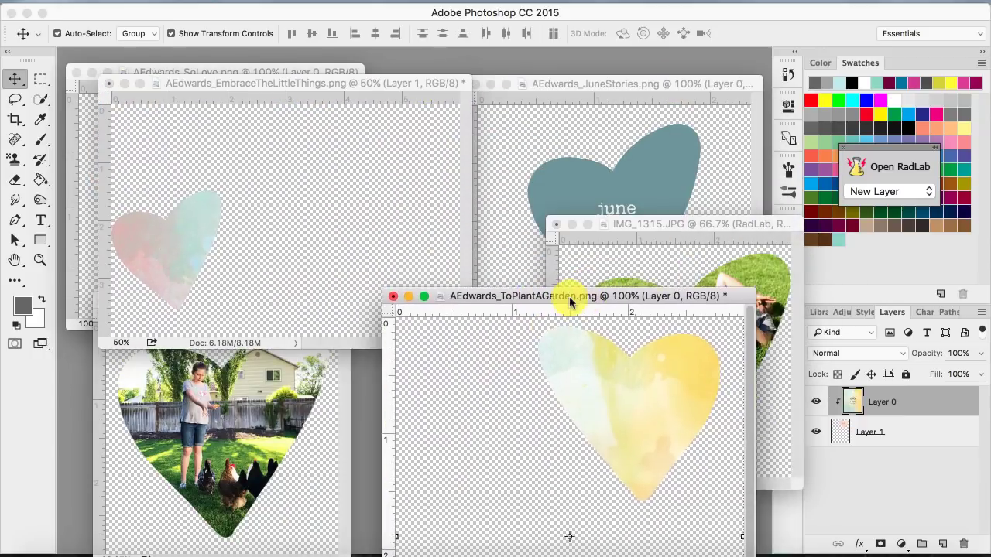
key(super+minus)
key(super+minus)
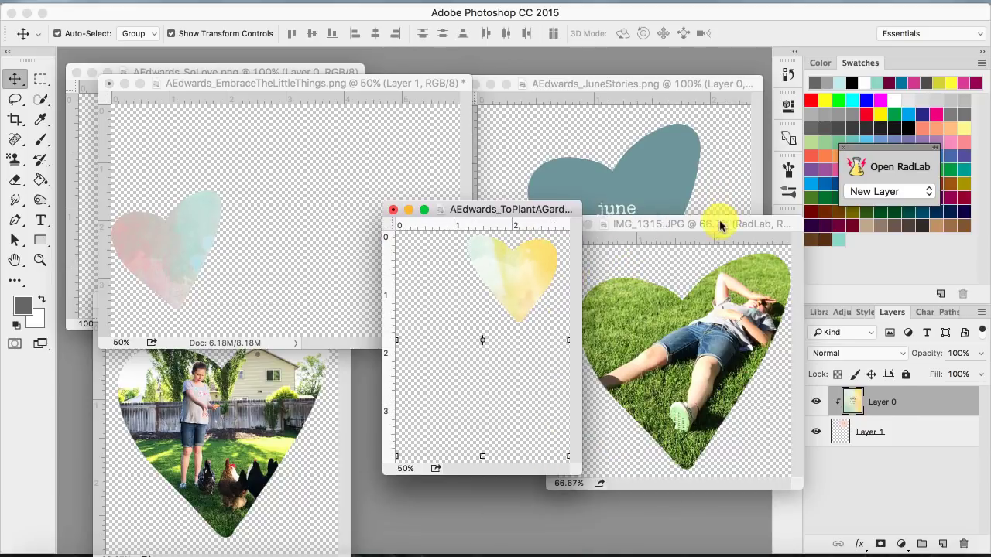
- Zoom AEdwards_EmbraceTheLittleThings.png out to 33.33% and spread the overlapping IMG_1316.JPG and AEdwards_SoLove.png windows apart
click(660, 84)
drag(374, 86, 632, 124)
key(super+minus)
click(317, 75)
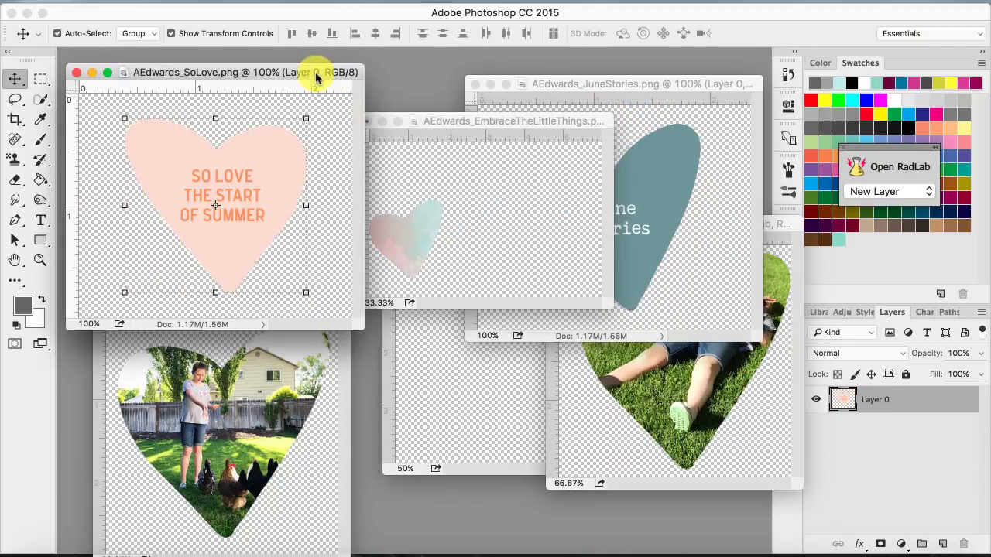
click(345, 433)
drag(296, 303, 585, 280)
drag(273, 72, 289, 121)
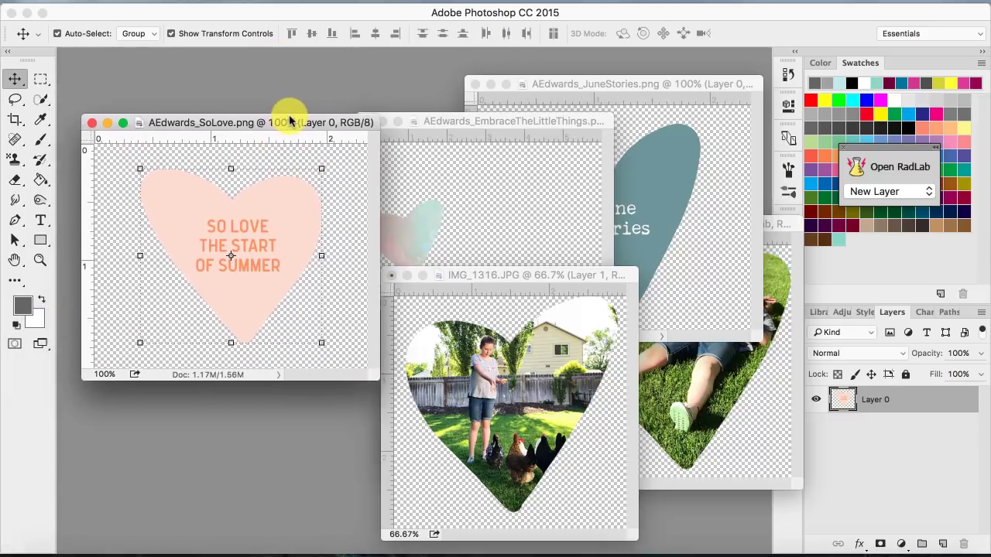
- Gather the remaining heart art and photo windows into one cluster, with IMG_1316.JPG and IMG_1315.JPG in front
drag(524, 123, 382, 118)
drag(585, 84, 295, 91)
drag(542, 211, 345, 157)
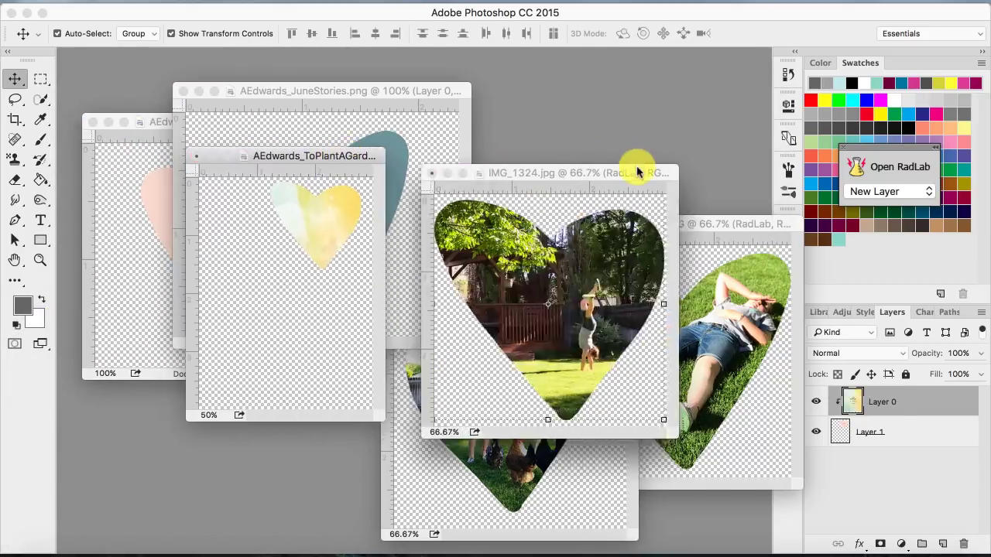
drag(638, 170, 424, 120)
drag(530, 280, 339, 208)
drag(764, 224, 575, 118)
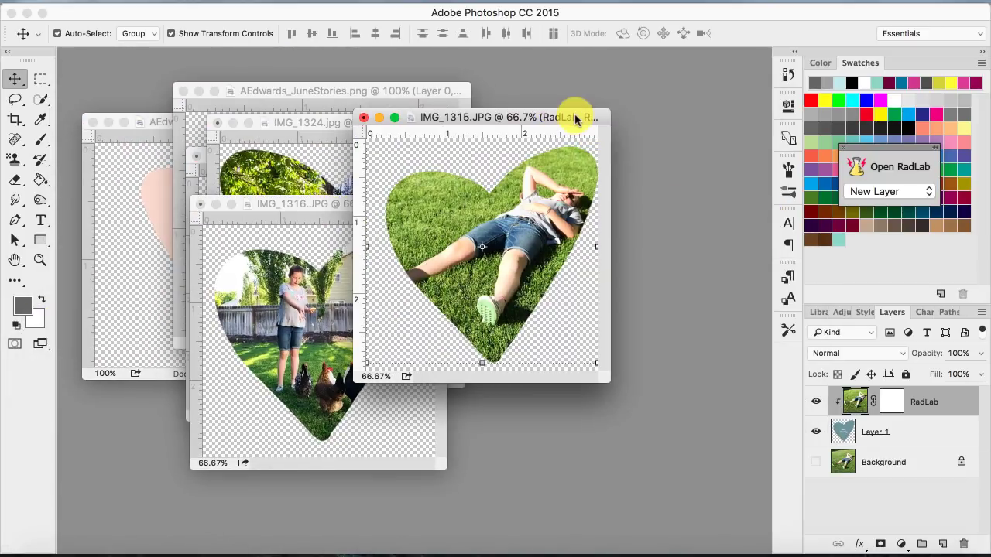
- Open AEdwards_HelloSun.png from the AEdwards_Chipboard folder, float it in its own window, and move AEdwards_JuneStories.png clear of it
click(167, 120)
click(140, 3)
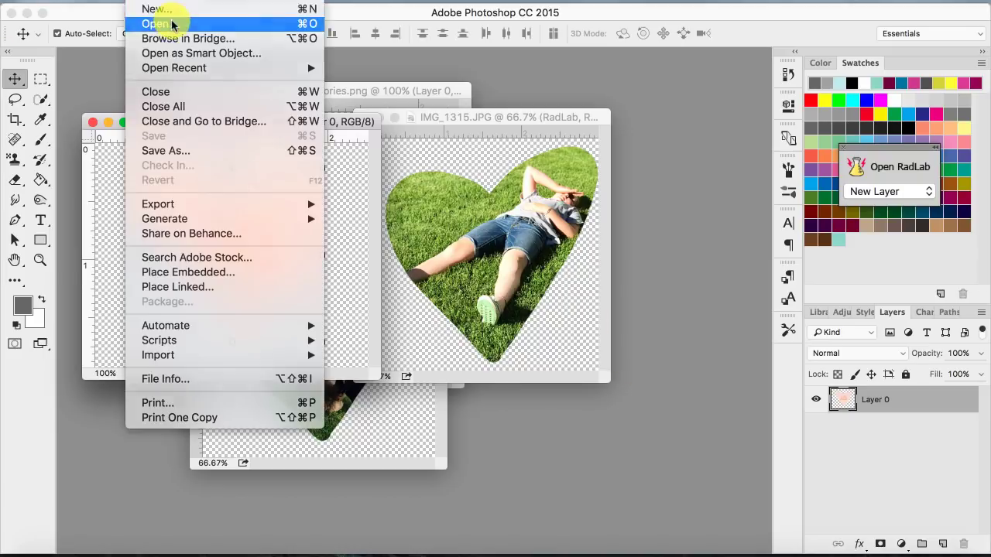
click(172, 24)
click(283, 329)
double_click(416, 158)
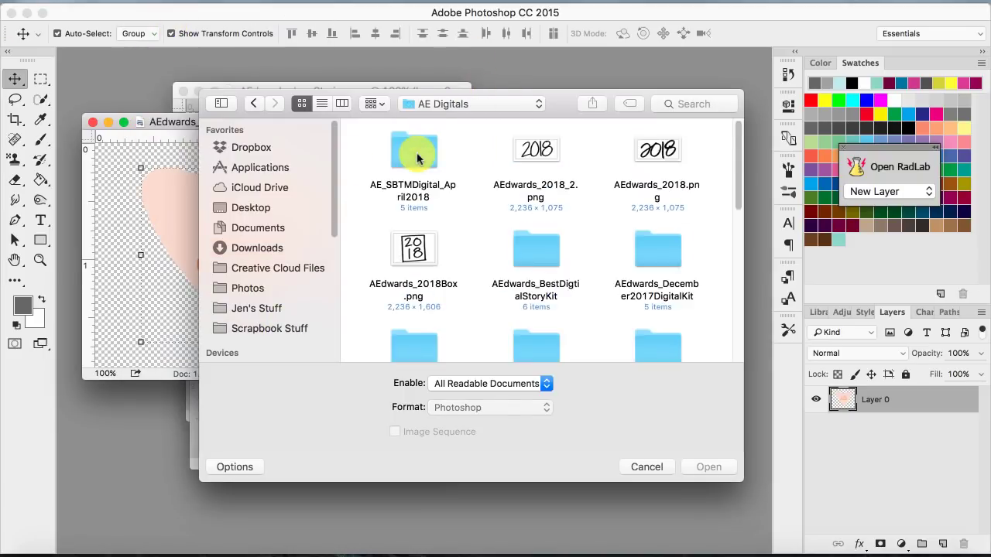
scroll(418, 163, down, 5)
double_click(420, 208)
double_click(665, 151)
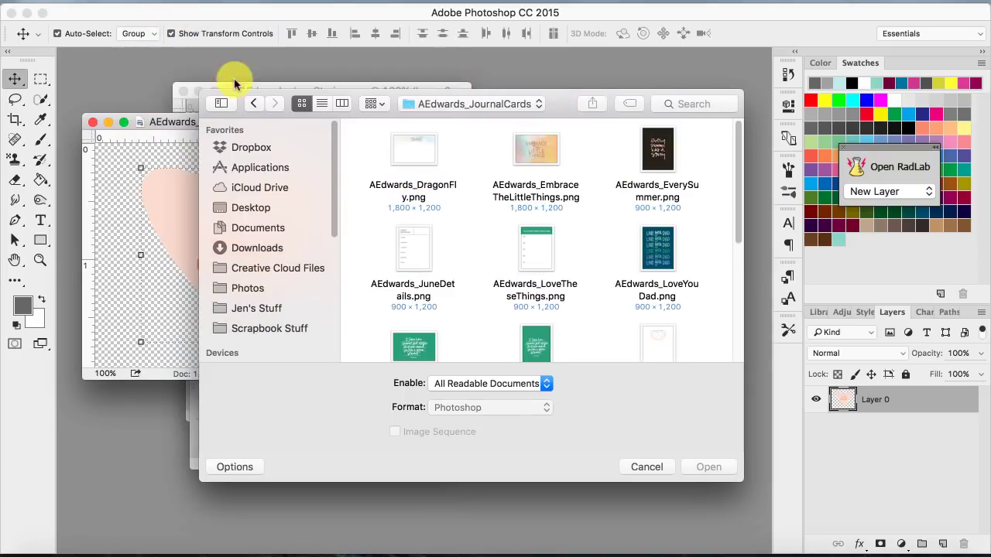
click(253, 103)
double_click(417, 151)
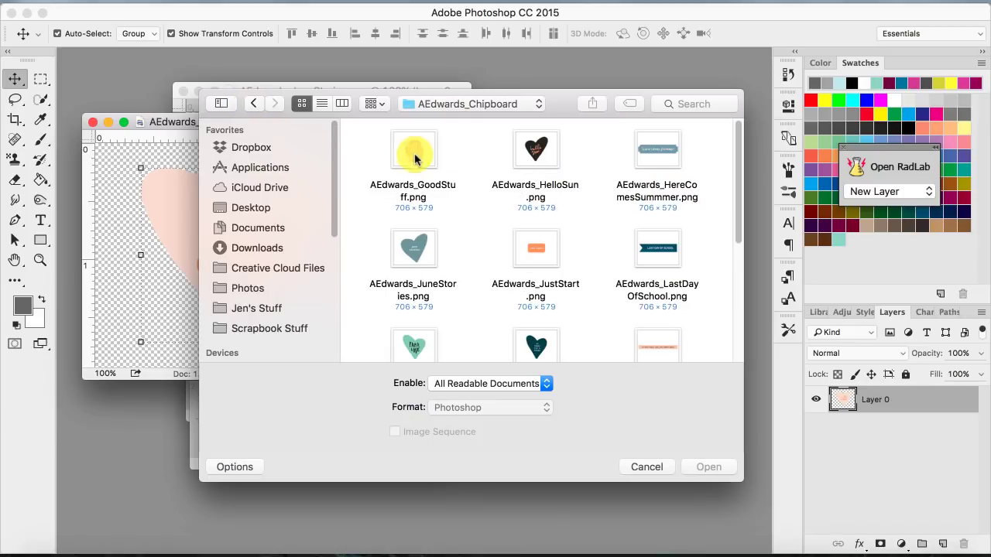
double_click(536, 149)
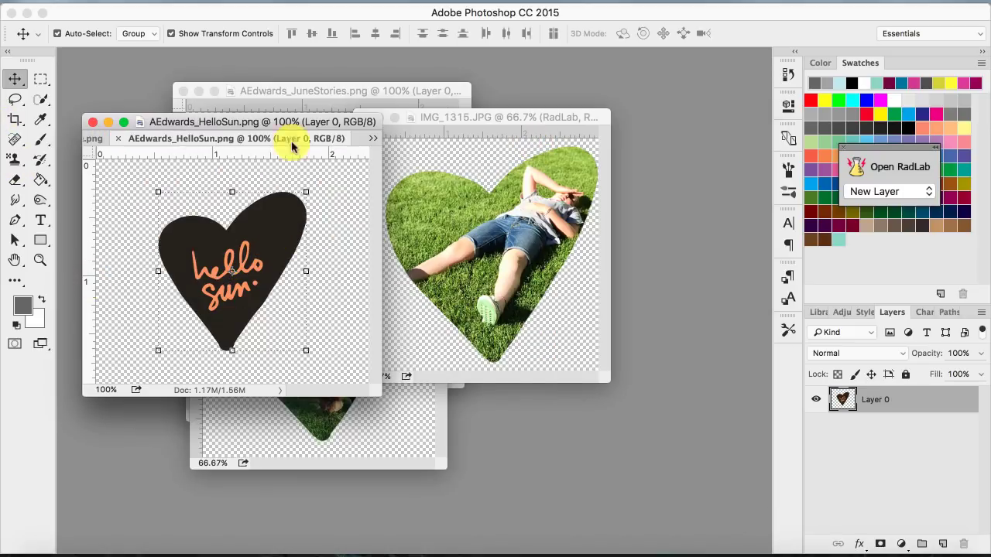
drag(292, 146, 464, 207)
drag(338, 91, 646, 77)
- Recolor the black hello sun heart with yellow sampled from the AEdwards_ToPlantAGarden.png watercolor heart, and move its window clear
click(188, 409)
click(40, 119)
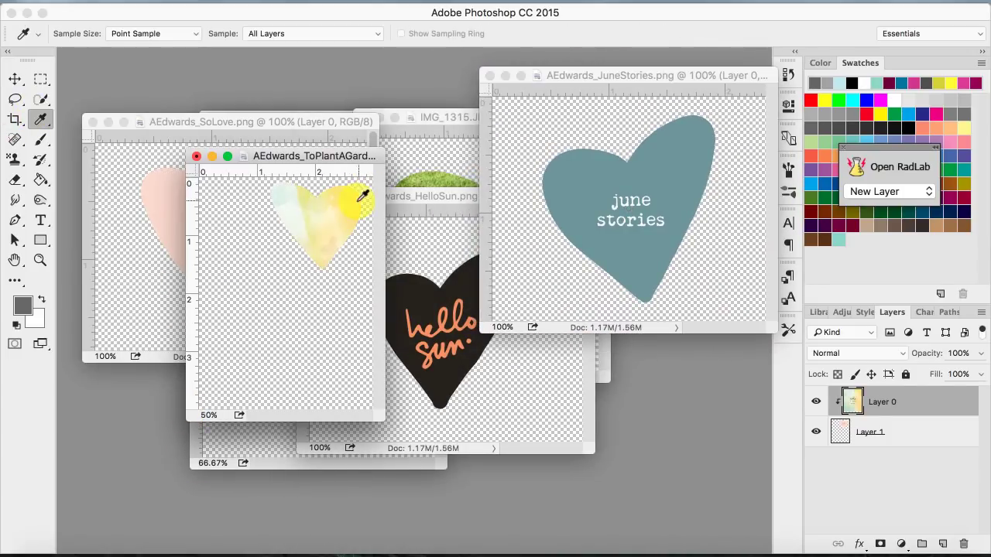
click(356, 201)
click(46, 182)
click(428, 301)
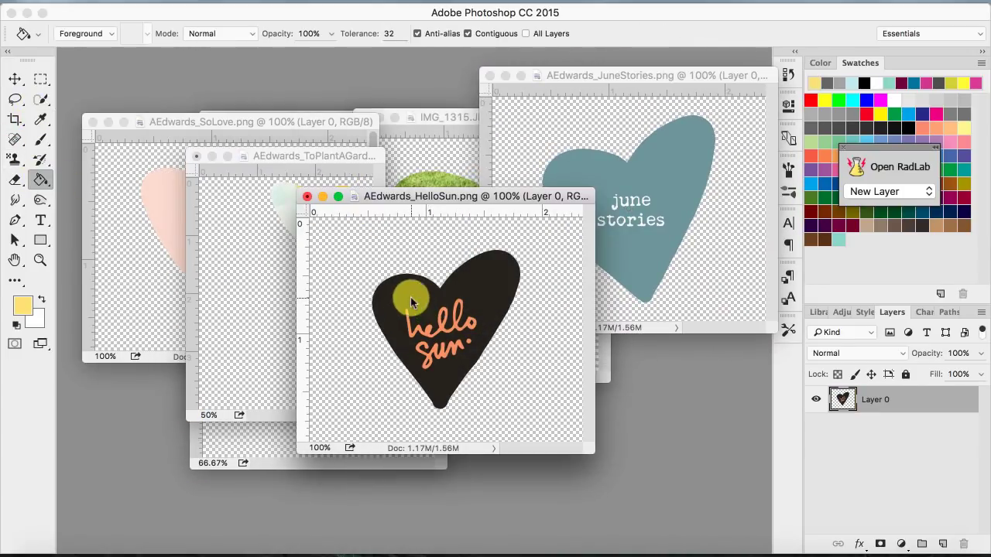
click(458, 314)
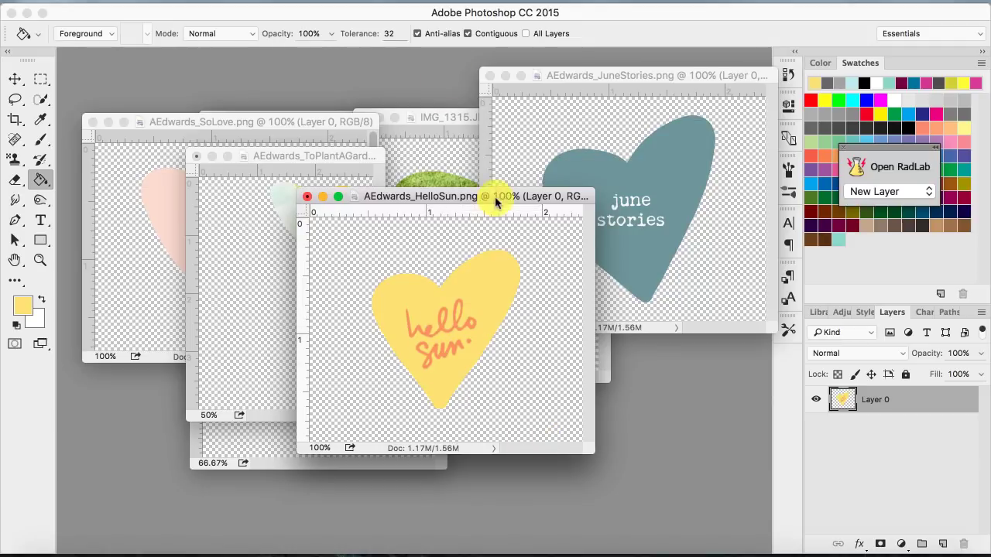
drag(495, 197, 596, 284)
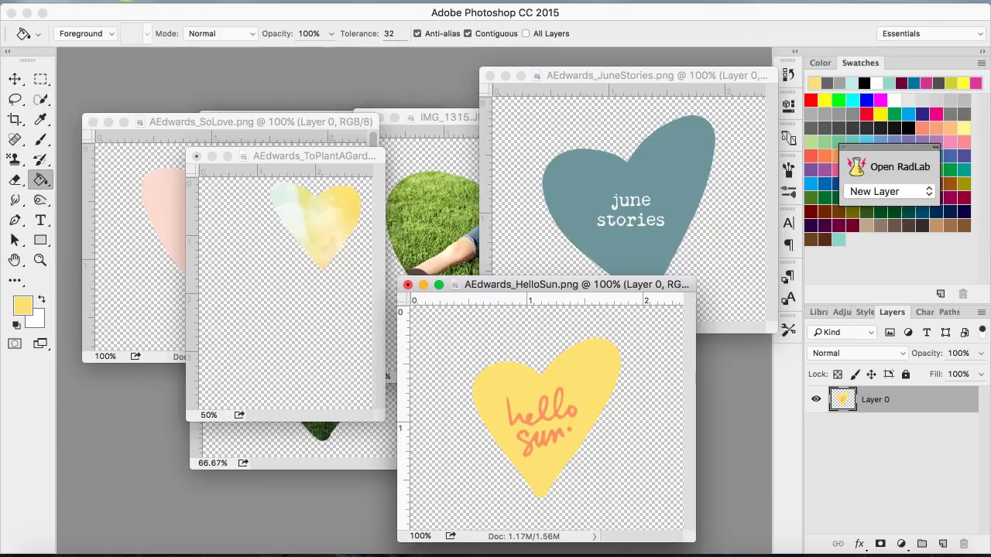
- Create a new document with the U.S. Paper preset and float it in its own window
click(151, 1)
click(181, 13)
click(443, 141)
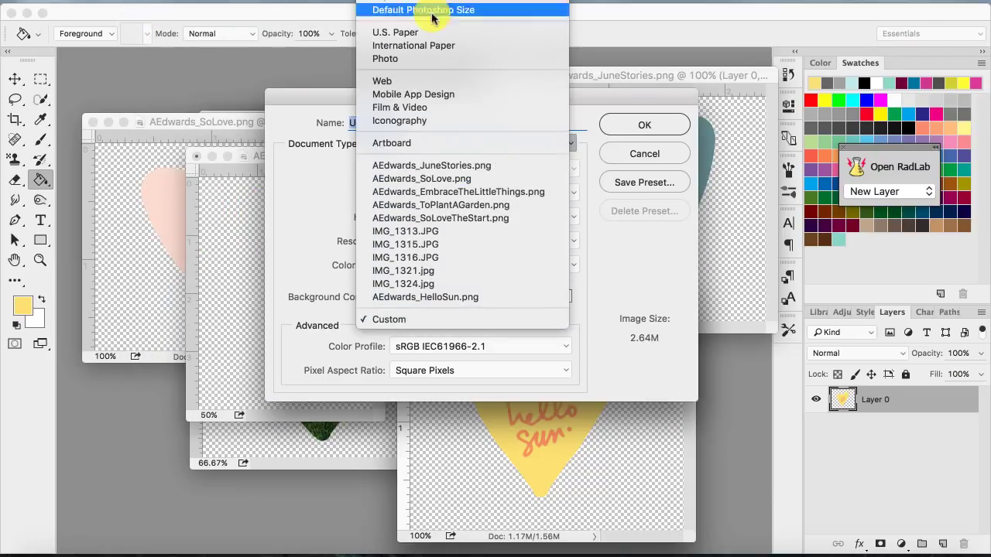
click(427, 34)
click(644, 124)
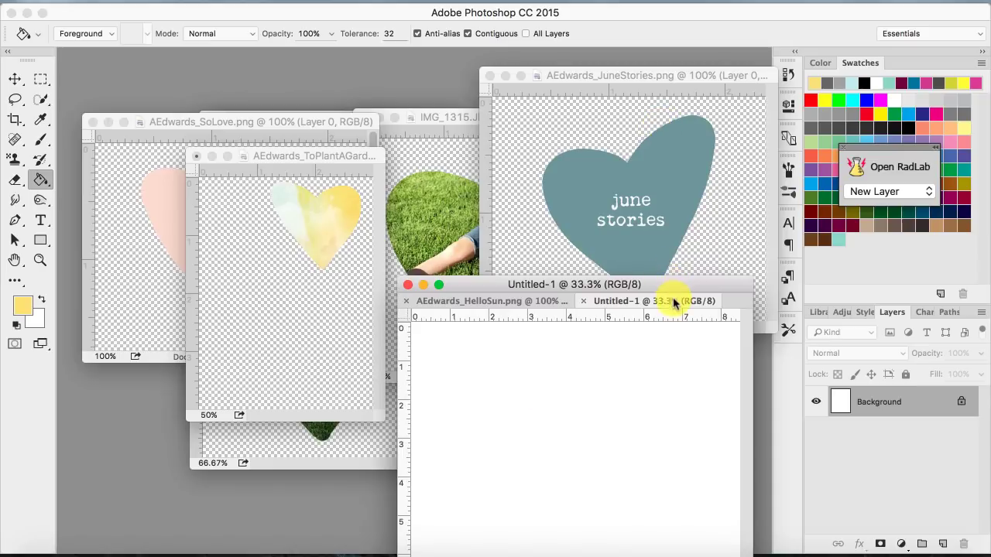
drag(673, 303, 279, 186)
- Merge the clipped RadLab photo into its heart layer in IMG_1315.JPG, and flatten the image, discarding hidden layers
click(418, 118)
click(15, 79)
drag(437, 240, 299, 311)
key(super+z)
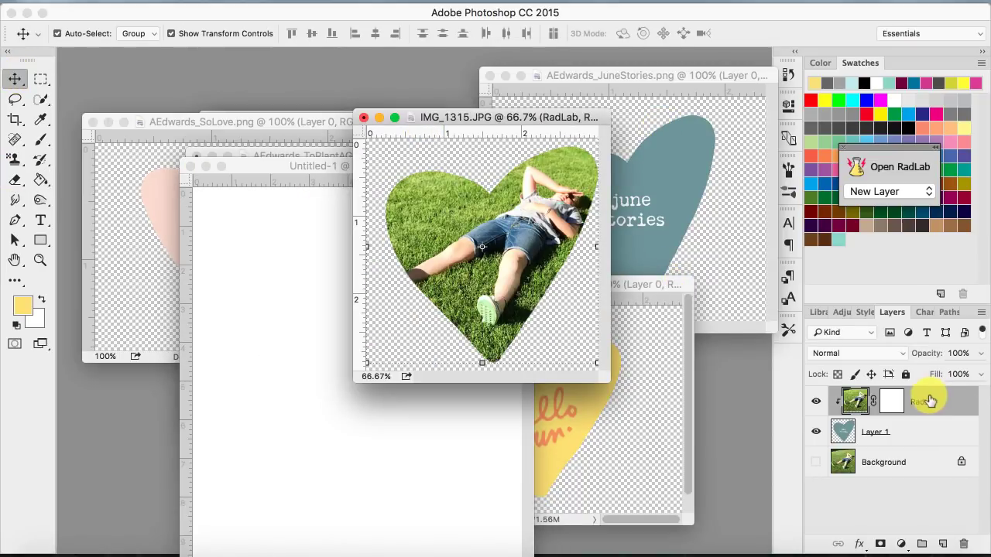
right_click(929, 401)
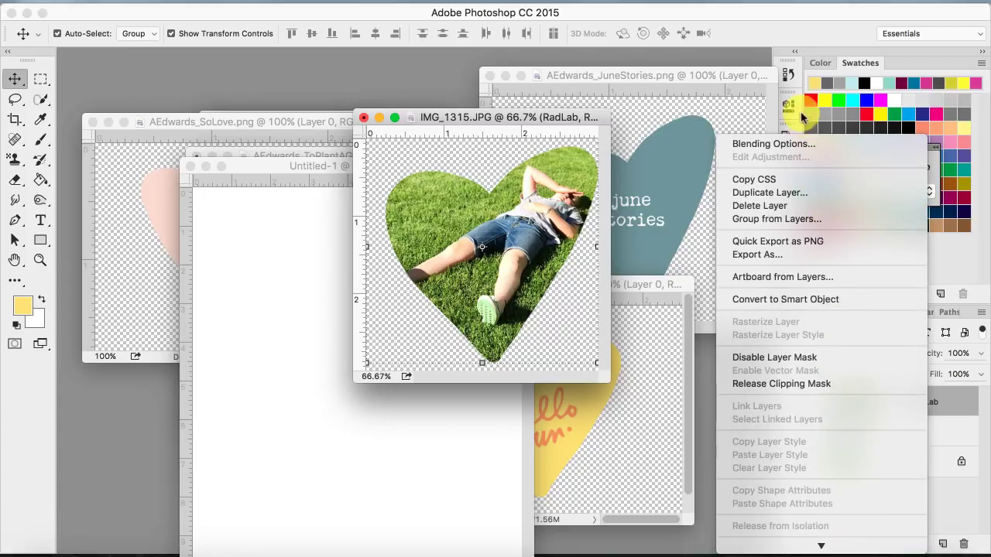
click(801, 341)
right_click(890, 403)
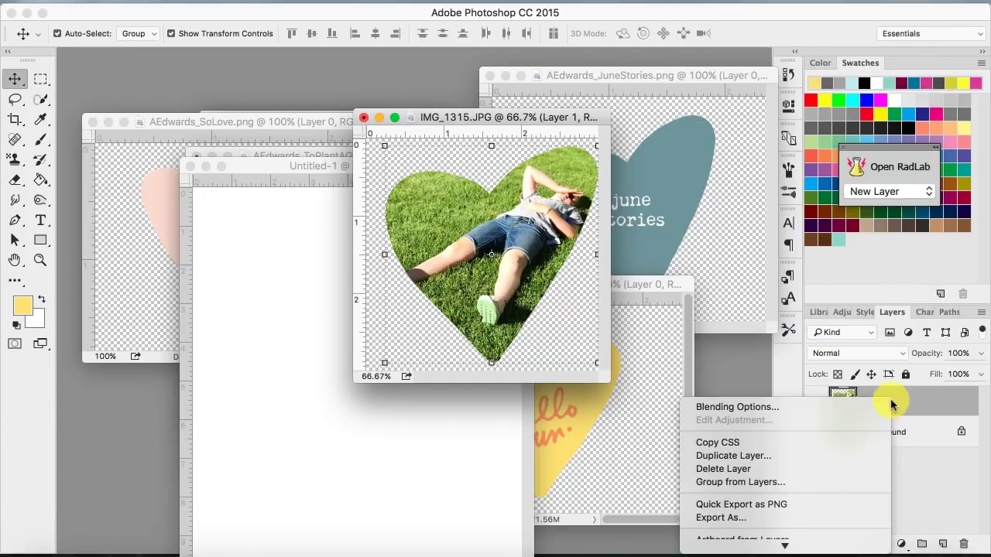
click(731, 338)
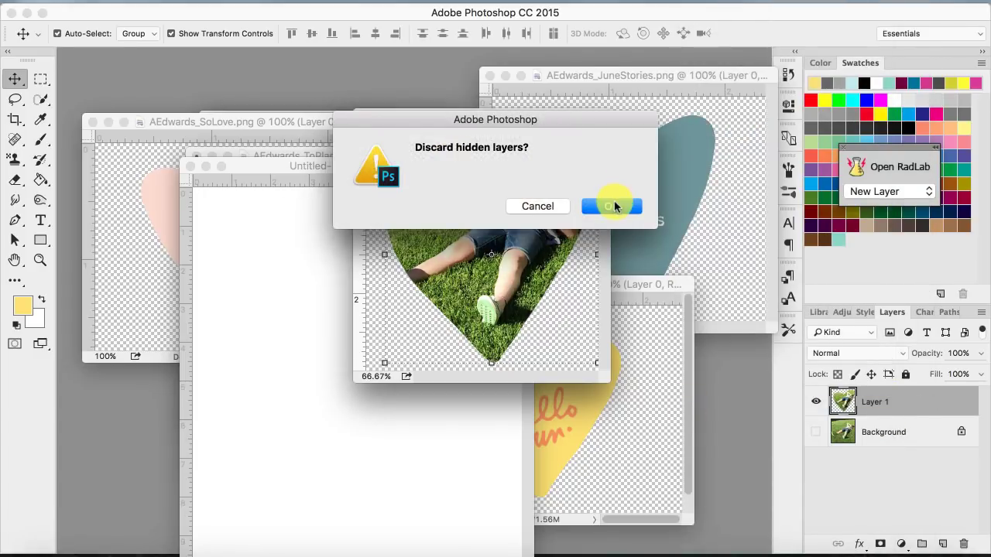
click(613, 206)
- Copy the IMG_1315.JPG photo heart and the hello sun heart into Untitled-1, enlarging the yellow heart to match beside the photo
drag(497, 255, 292, 265)
drag(573, 431, 436, 322)
click(712, 33)
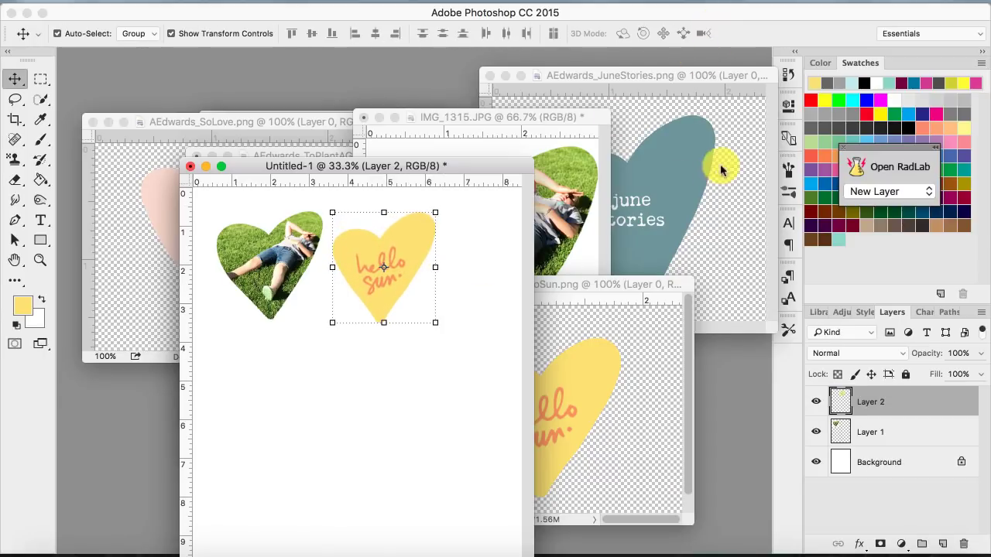
- Copy the june stories heart into Untitled-1, enlarge it to match, and place it below the photo heart
drag(708, 170, 317, 332)
key(ctrl+t)
key(Return)
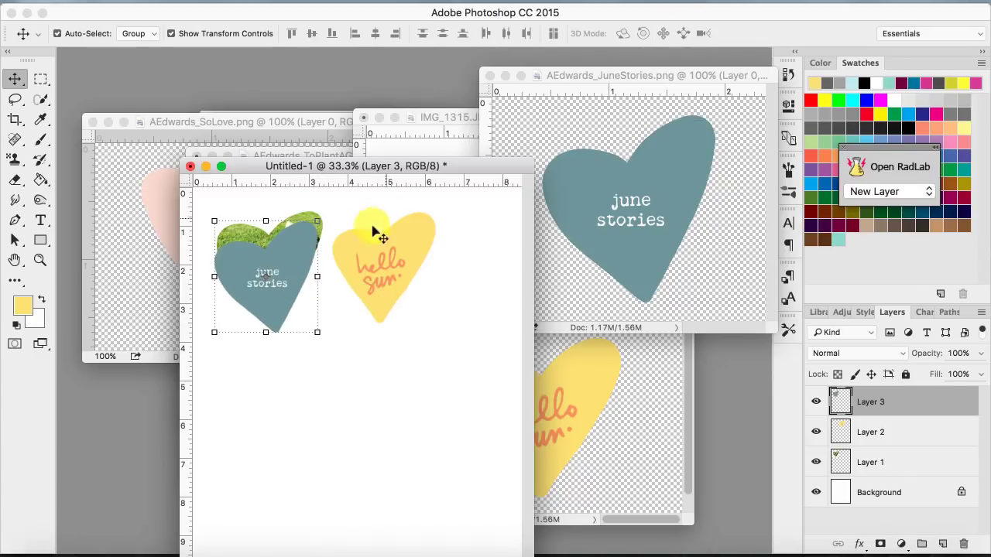
drag(294, 251, 290, 349)
- Minimize the IMG_1315.JPG, AEdwards_JuneStories.png and AEdwards_HelloSun.png windows
click(446, 130)
click(379, 117)
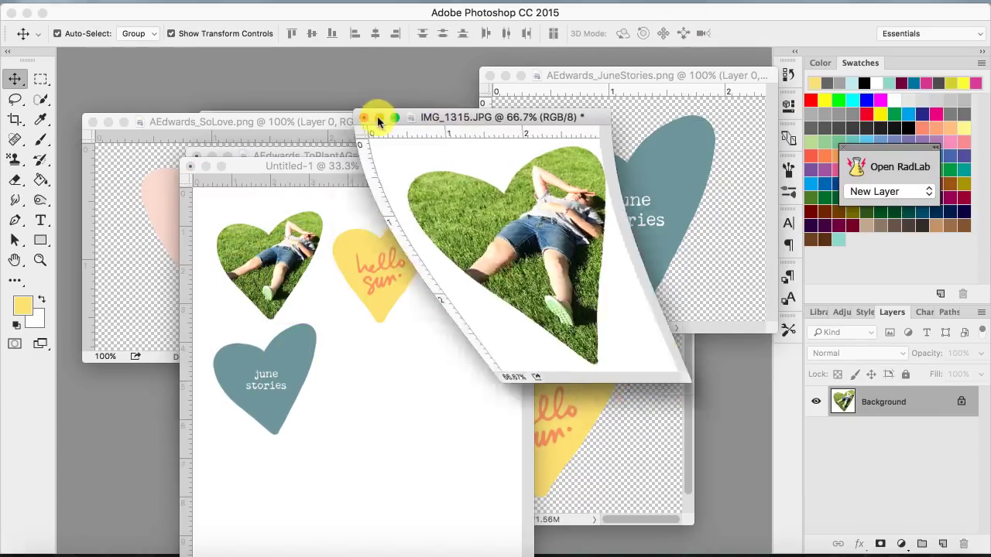
click(505, 75)
click(427, 285)
- Copy the AEdwards_SoLove.png heart into Untitled-1, scale it to about 181% beside the june stories heart, and minimize its source window
click(193, 158)
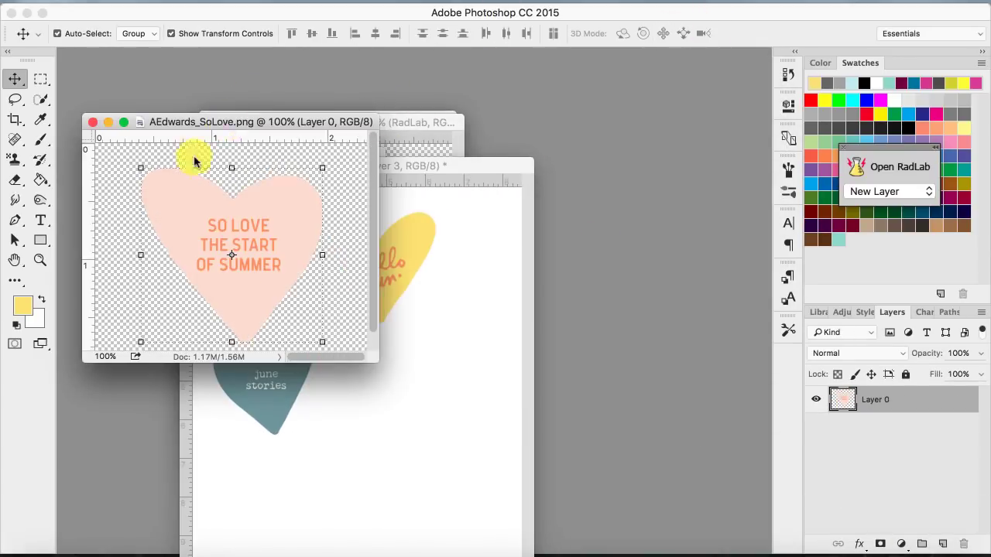
drag(193, 161, 371, 342)
drag(390, 380, 442, 434)
drag(404, 365, 429, 380)
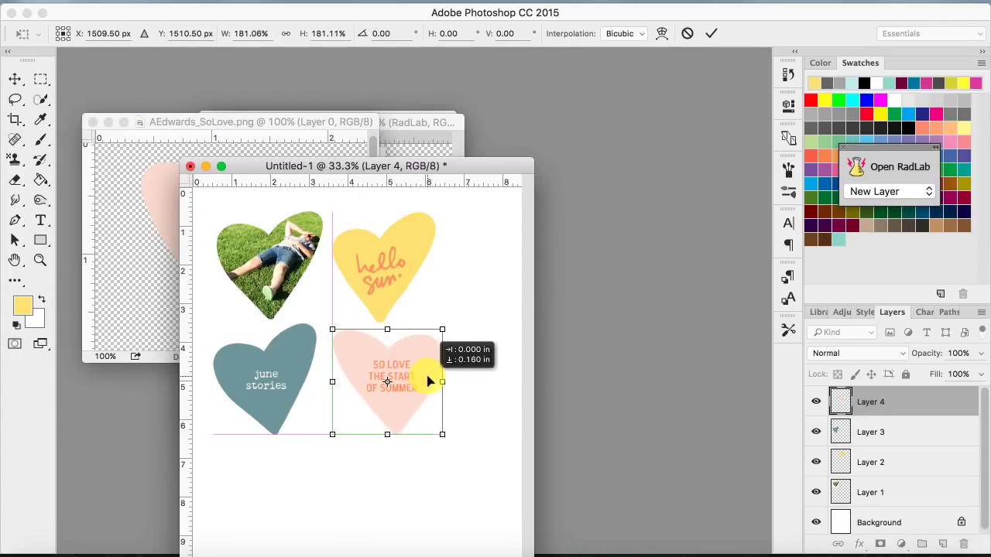
click(710, 34)
click(108, 122)
click(107, 122)
- Flatten IMG_1324.jpg, discarding hidden layers, and copy its photo heart into Untitled-1 below the june stories heart
click(318, 120)
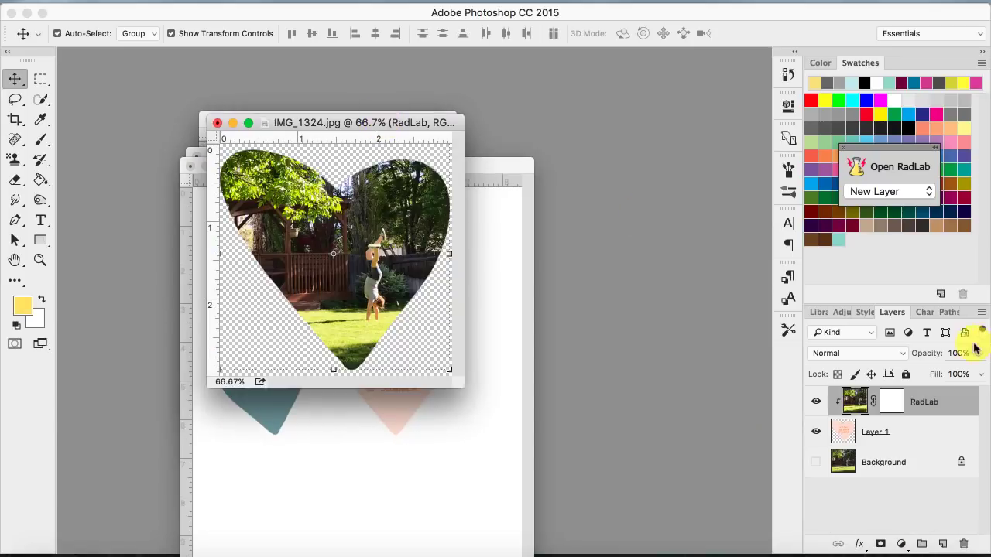
right_click(923, 400)
click(812, 378)
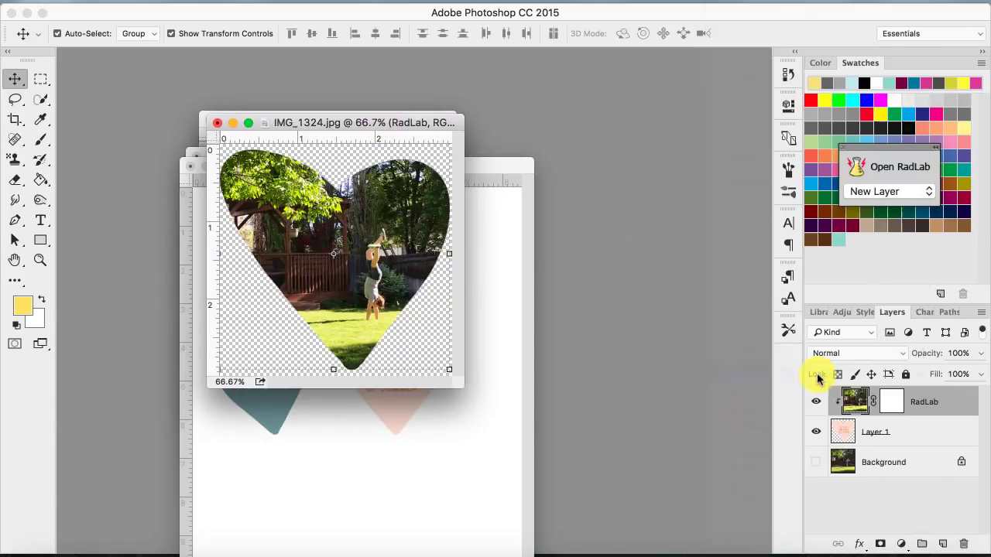
click(625, 206)
drag(331, 240, 321, 493)
- Shift the top two hearts upward, and turn the pink heart upside down, nesting it against the hello sun heart
drag(281, 269, 278, 261)
drag(381, 261, 378, 247)
drag(391, 385, 435, 365)
key(ctrl+t)
drag(515, 387, 410, 421)
key(Return)
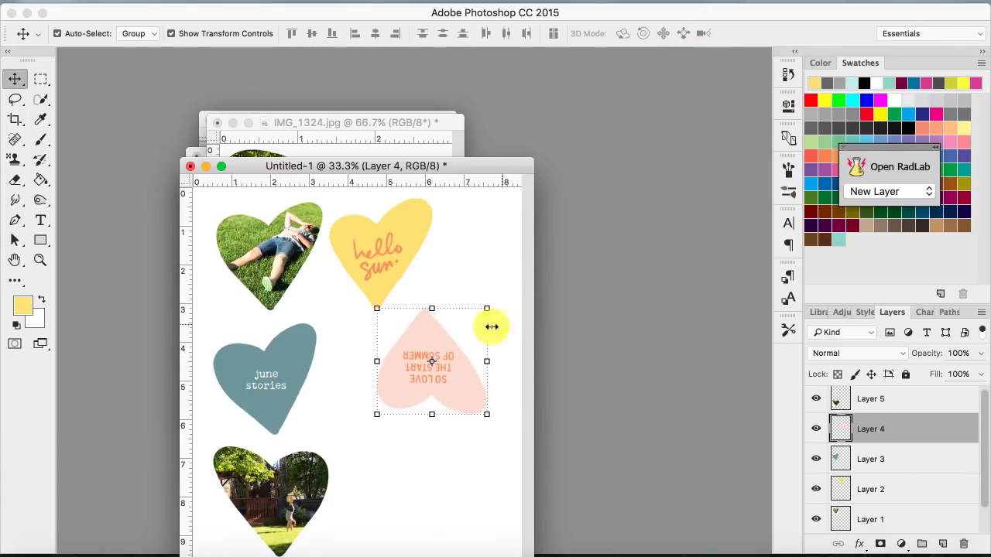
drag(491, 325, 498, 260)
- Move the june stories heart up, place the handstand photo heart beneath the pink heart, and minimize IMG_1324.jpg
drag(274, 393, 287, 370)
click(308, 502)
drag(308, 502, 430, 402)
click(384, 125)
click(232, 123)
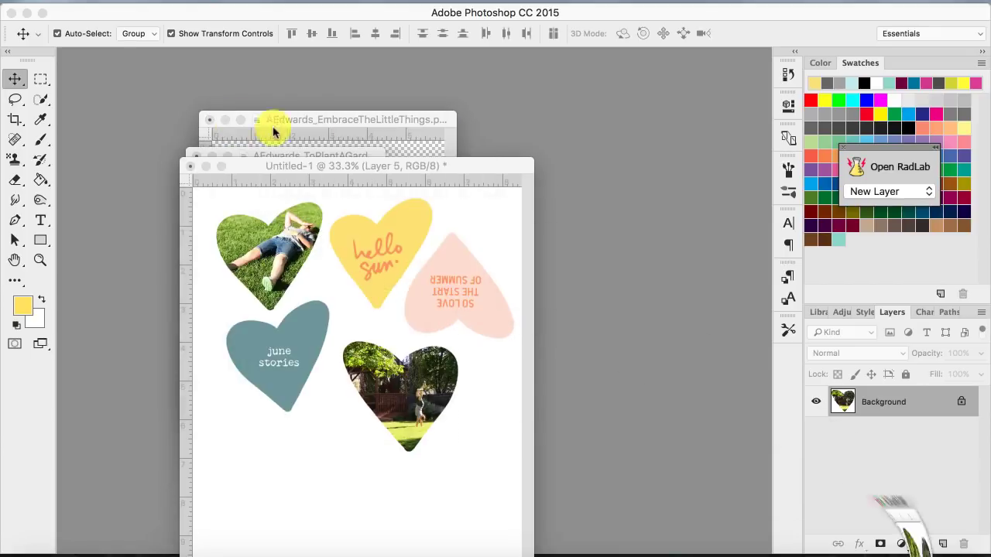
click(265, 124)
right_click(913, 400)
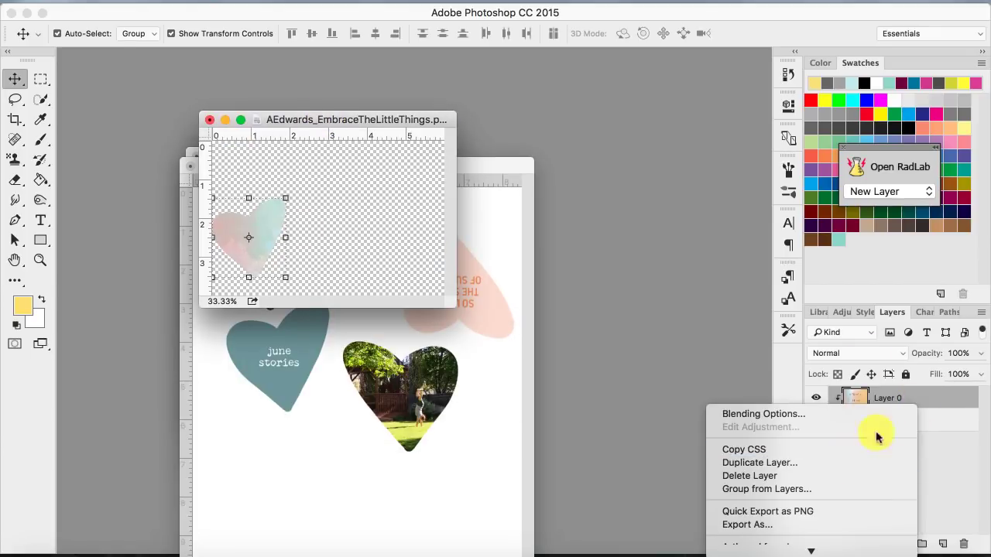
click(931, 400)
drag(275, 447, 285, 486)
key(super+z)
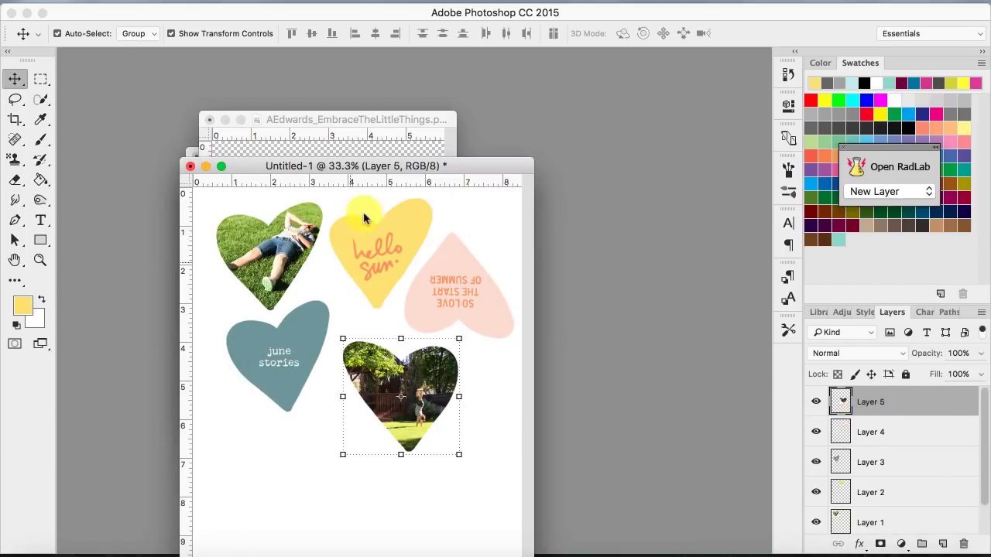
- Flatten AEdwards_EmbraceTheLittleThings.png into a single background layer
click(393, 122)
right_click(912, 397)
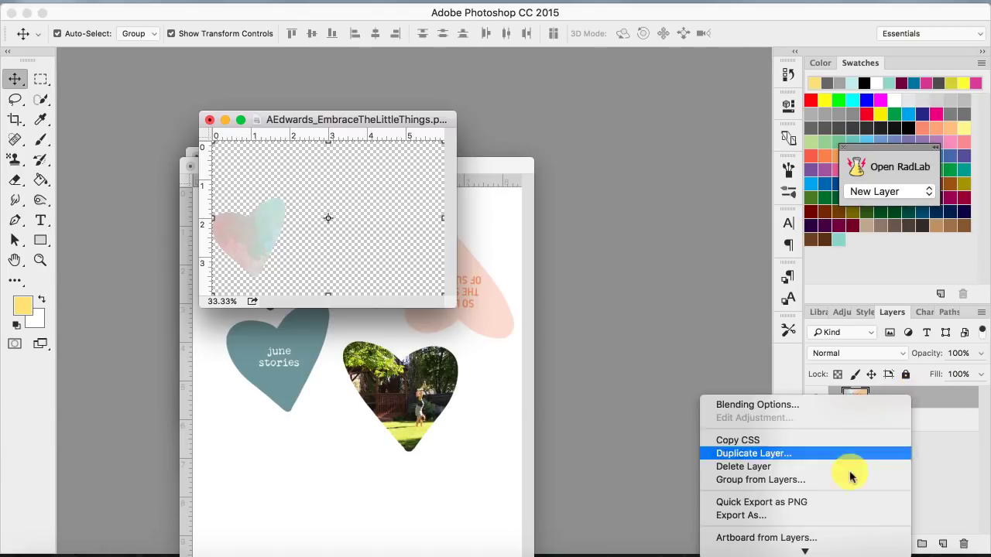
click(783, 400)
- Crop AEdwards_EmbraceTheLittleThings.png closely around the watercolor heart at 3 by 3 in and 300 px/in
click(16, 117)
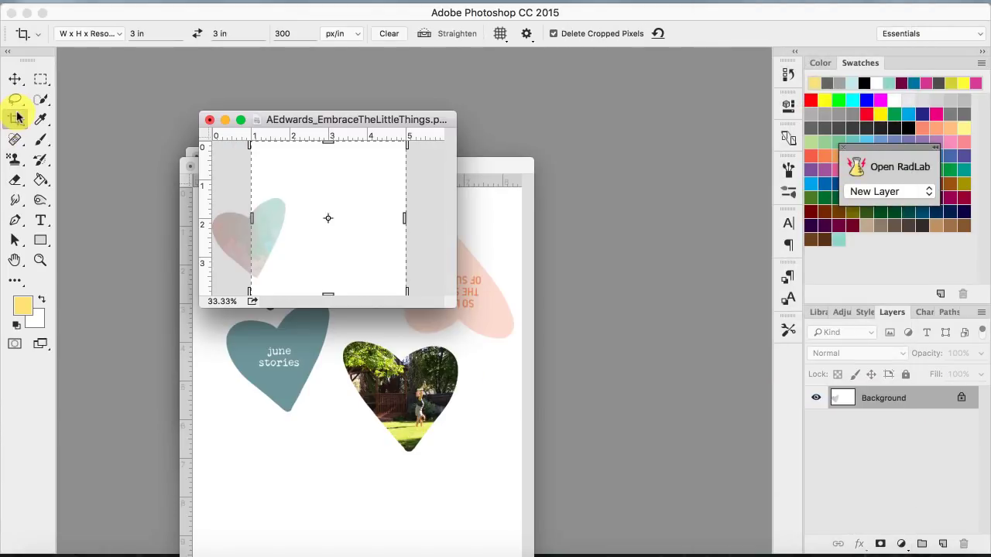
click(15, 78)
click(15, 119)
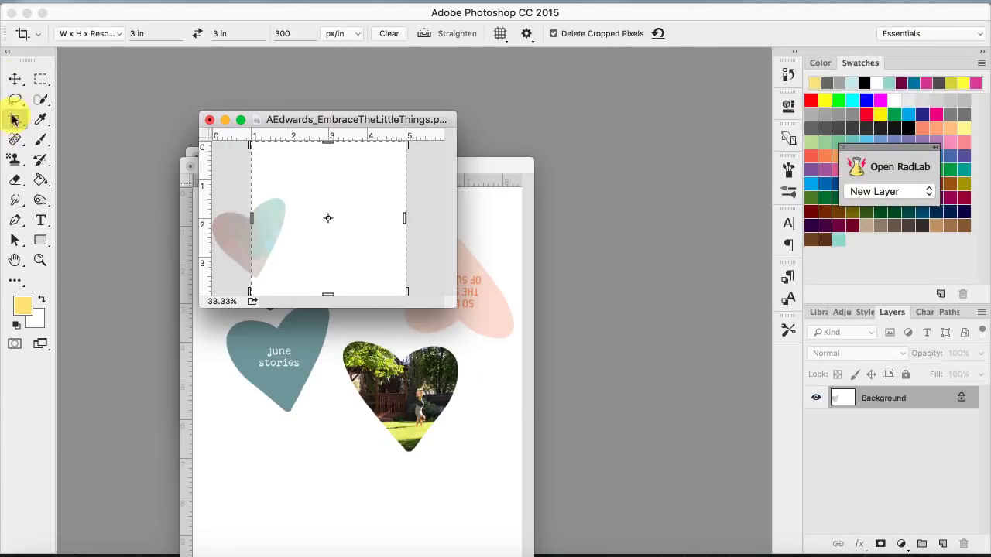
drag(356, 244, 387, 240)
key(super+z)
click(684, 35)
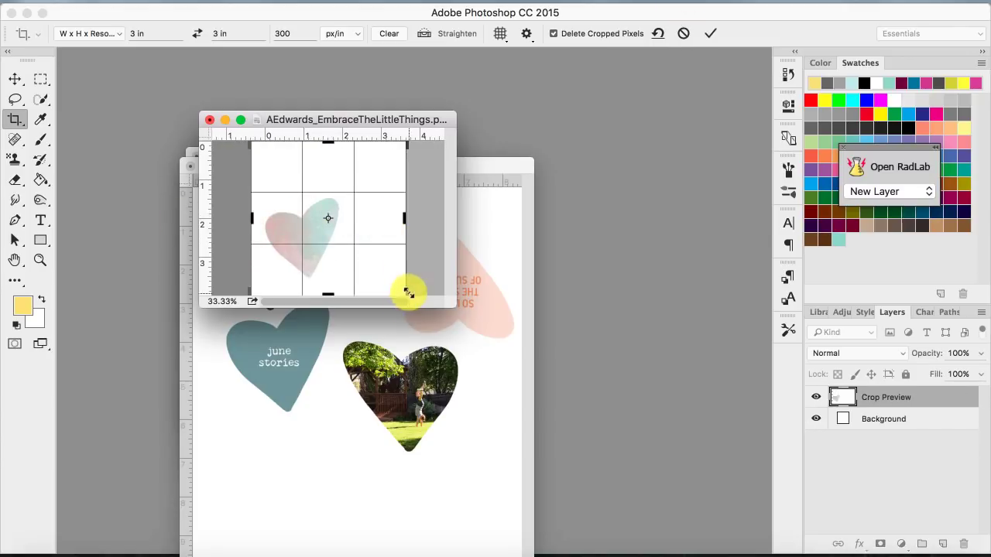
drag(407, 144, 381, 172)
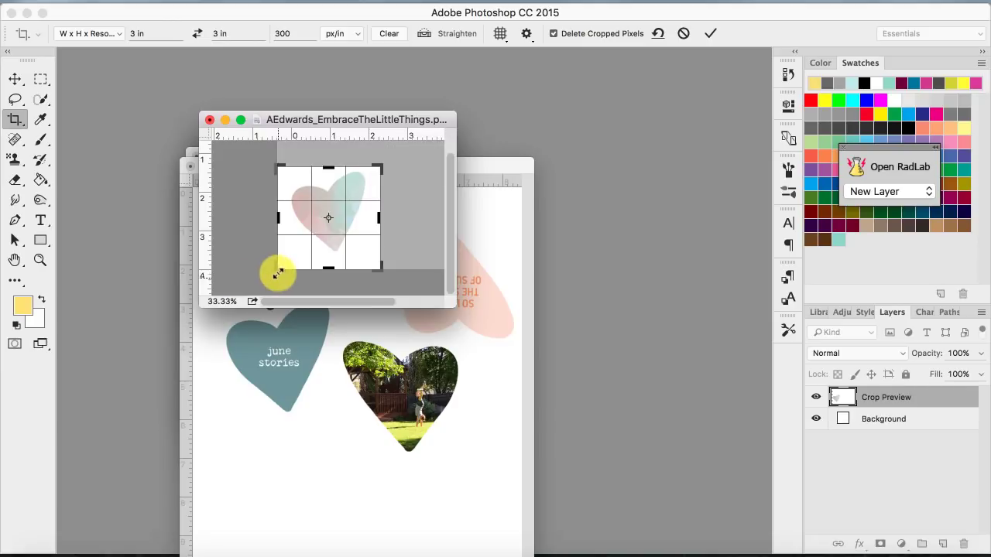
mouse_move(277, 274)
mouse_down()
mouse_move(281, 260)
mouse_move(290, 268)
mouse_up()
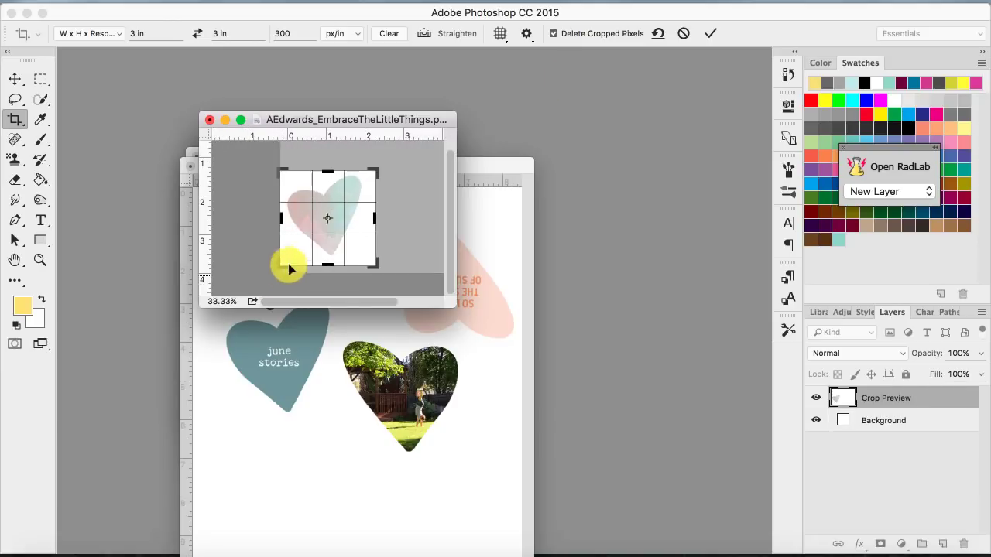
drag(373, 261, 369, 258)
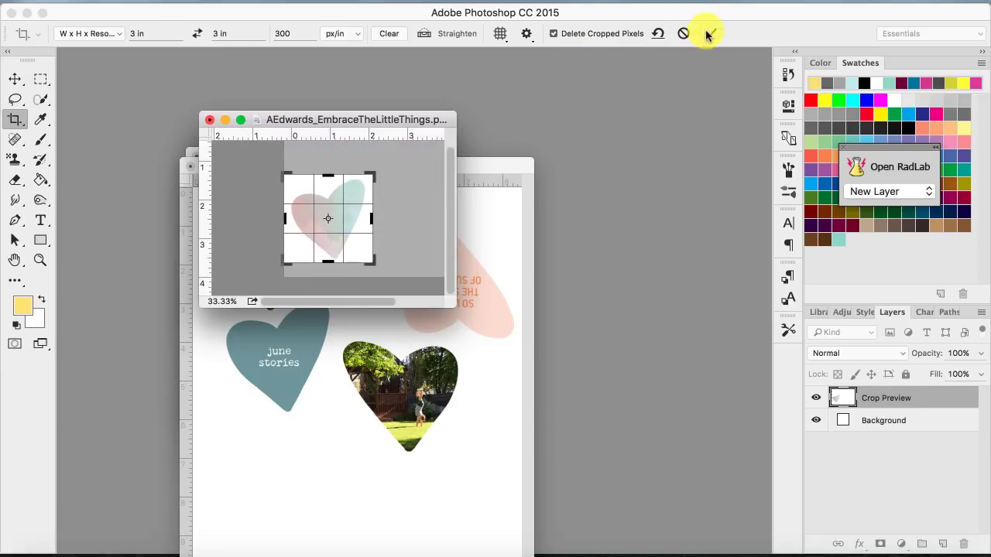
click(710, 33)
- Copy the cropped pink and teal watercolor heart into Untitled-1 below the june stories heart, and minimize its source window
click(15, 79)
drag(287, 505, 288, 496)
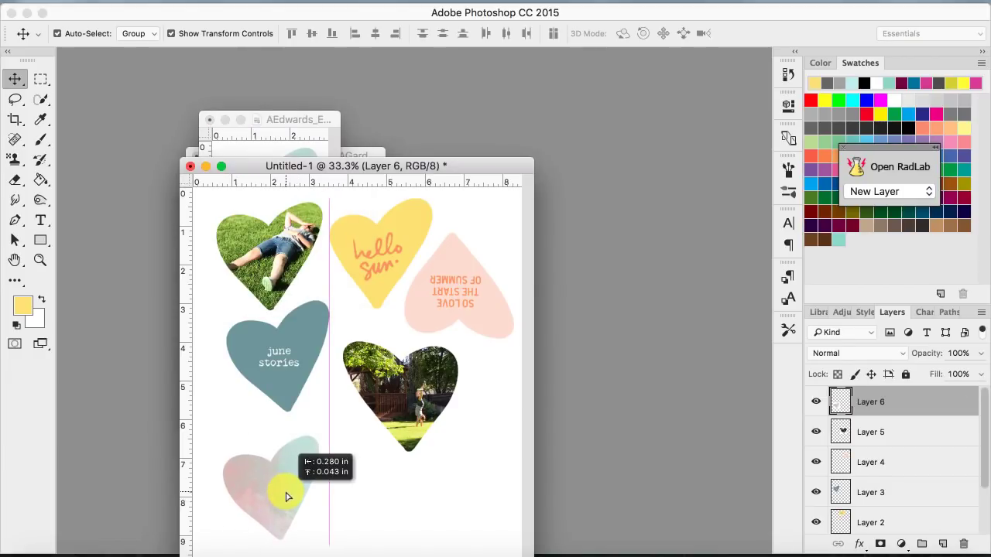
click(284, 115)
click(226, 120)
- Merge the clipped watercolor card with its heart layer in AEdwards_ToPlantAGarden.png
click(287, 154)
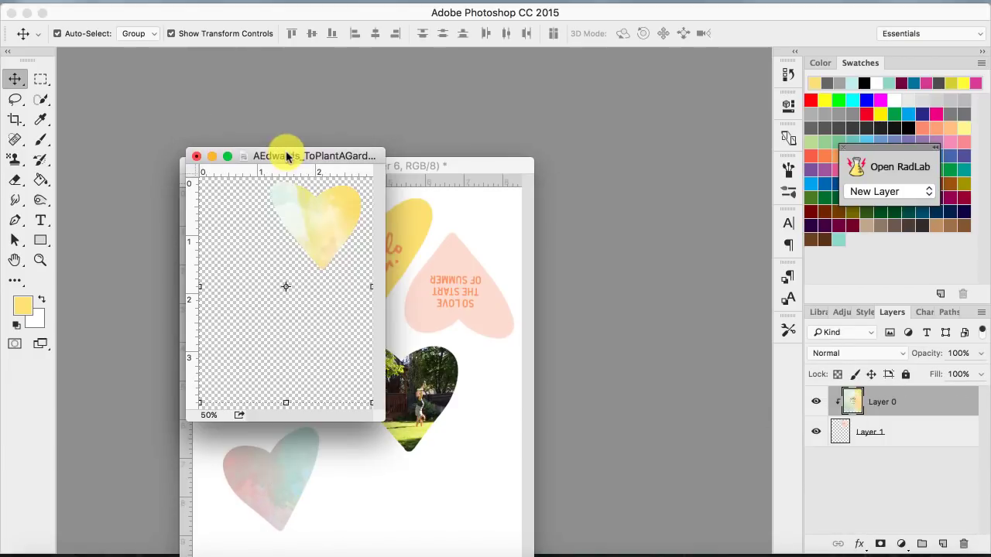
click(820, 432)
right_click(908, 408)
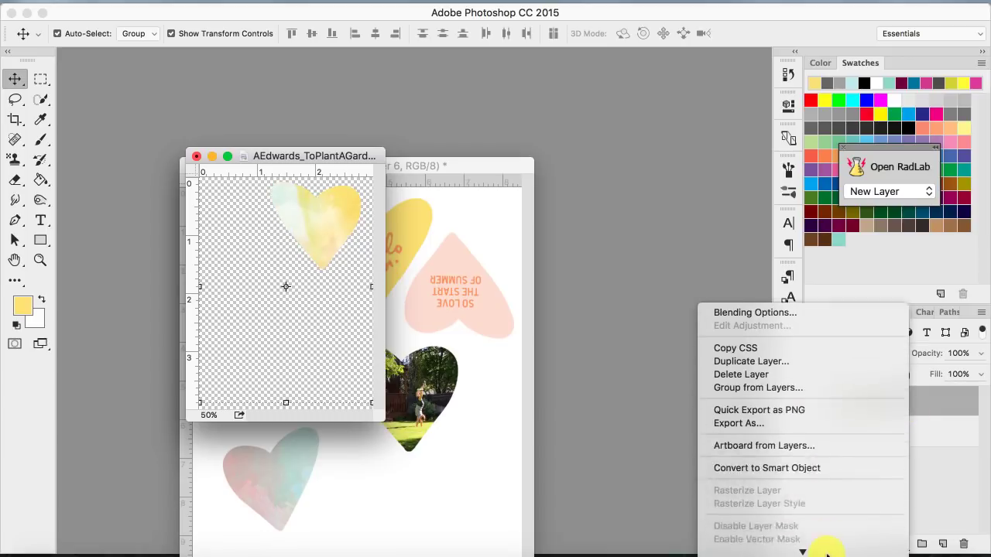
click(766, 362)
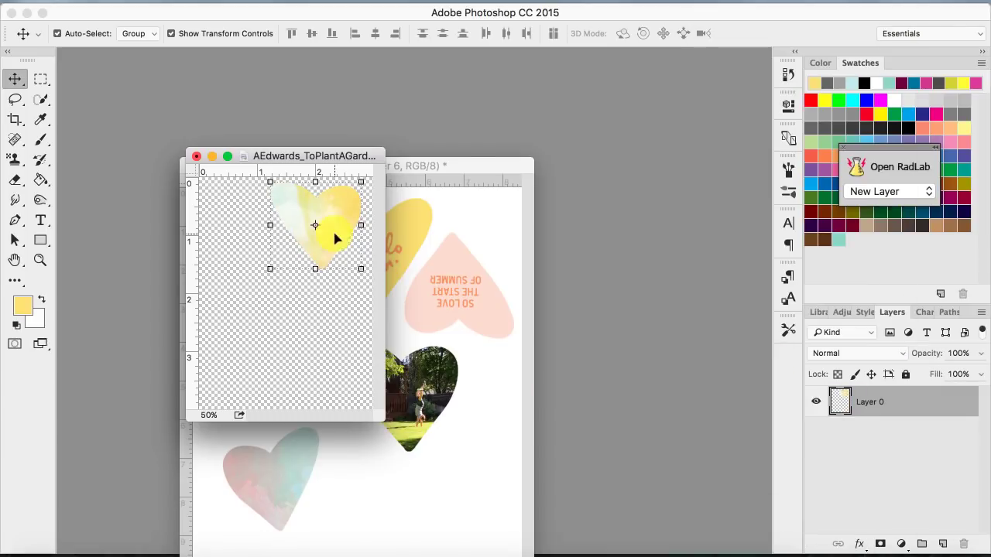
- Copy the yellow watercolor heart into Untitled-1, scaled to about 171% and rotated about 178°, beside the pink and teal heart
drag(335, 238, 438, 552)
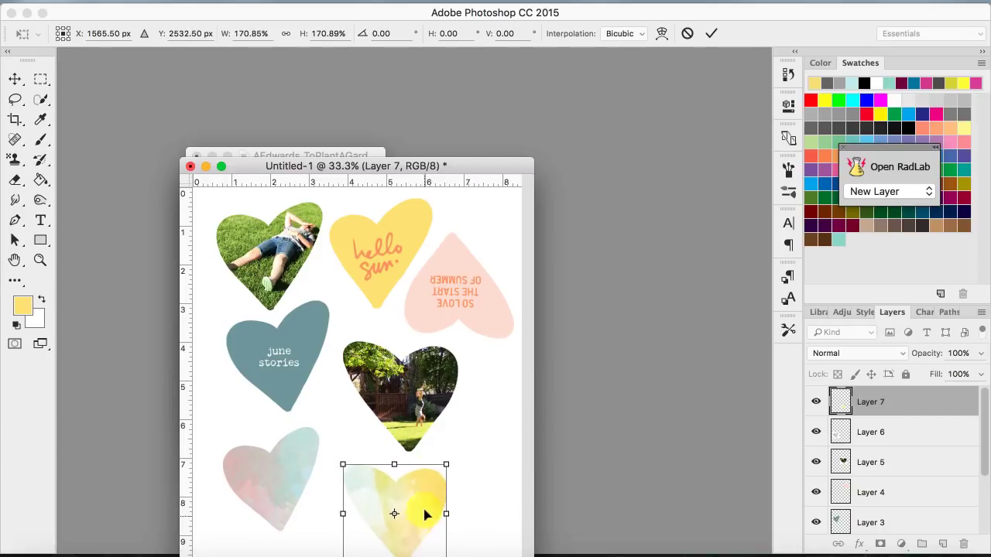
drag(469, 479, 354, 551)
drag(391, 522, 382, 490)
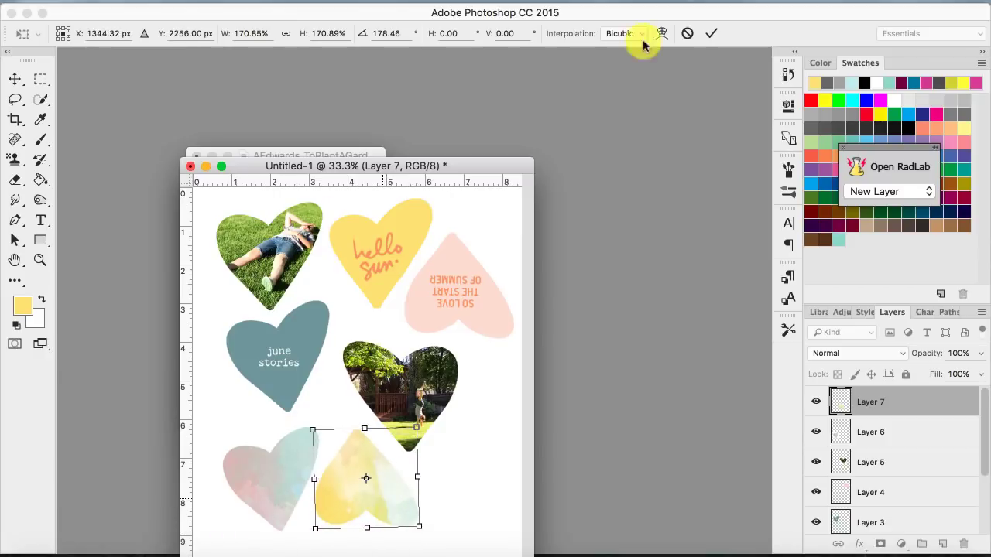
click(711, 33)
drag(437, 169, 659, 57)
click(489, 2)
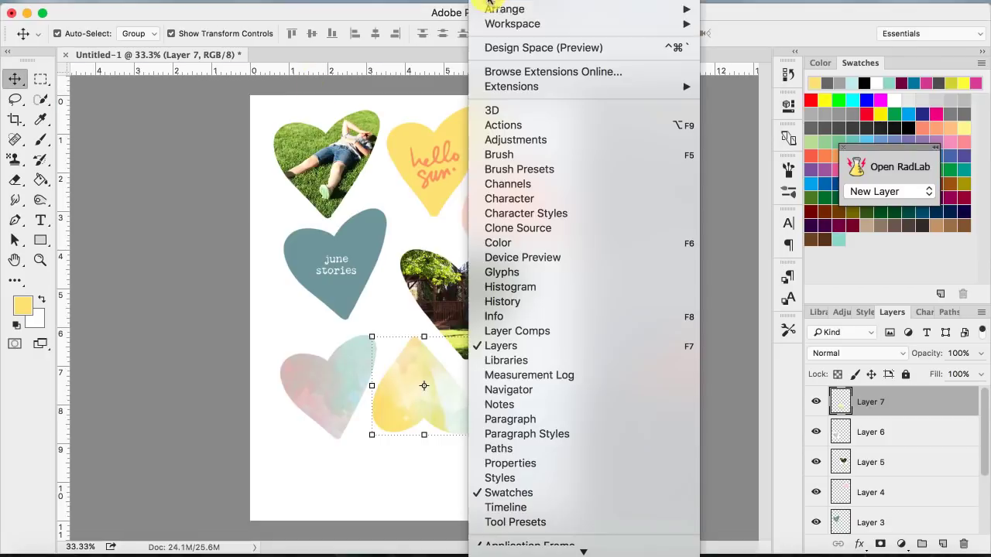
mouse_move(506, 9)
click(774, 215)
drag(408, 92, 696, 92)
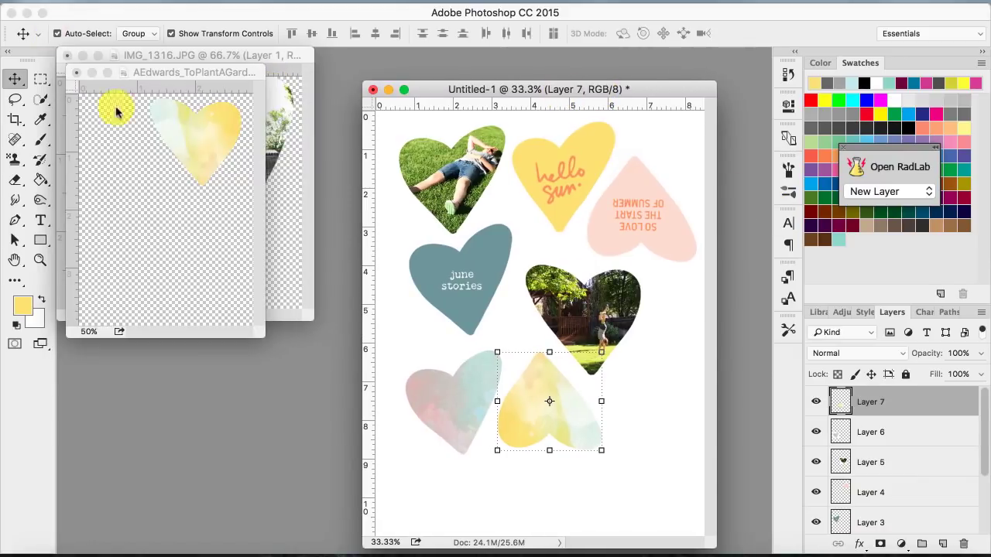
click(93, 73)
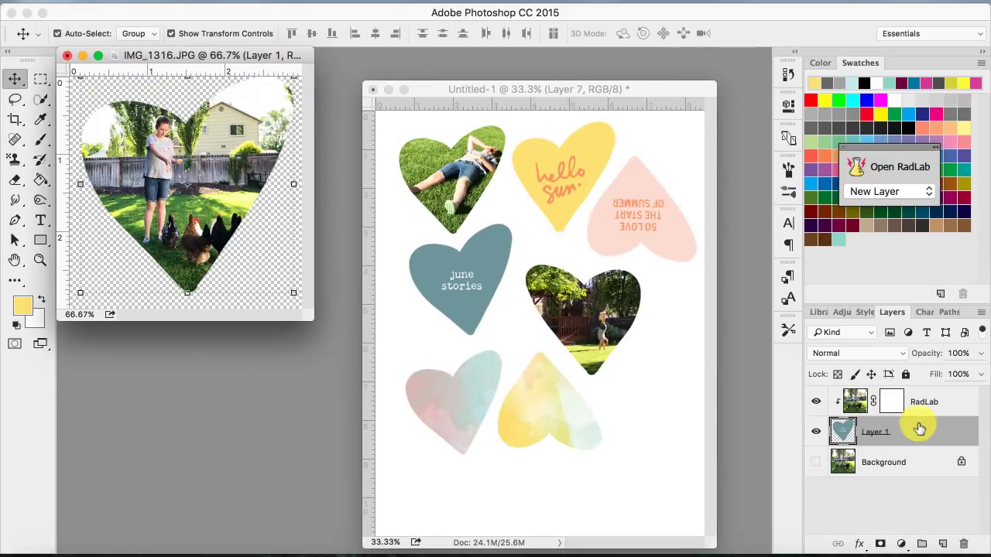
- Merge the clipped RadLab photo with its heart layer in IMG_1316.JPG
click(923, 409)
right_click(928, 430)
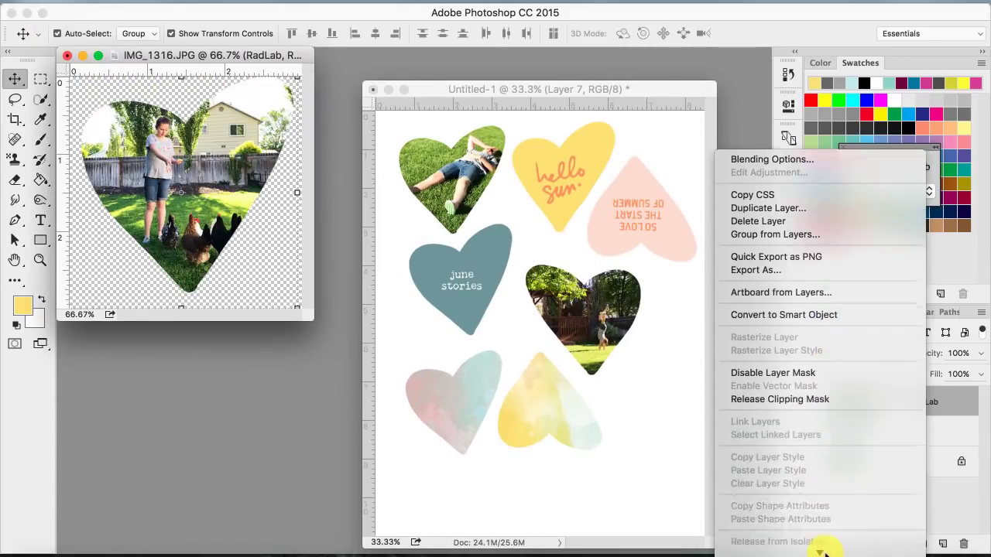
click(781, 397)
- Copy the merged photo heart from IMG_1316.JPG into Untitled-1, rotated about -177°, at the lower right of the backyard photo heart
drag(200, 215, 626, 432)
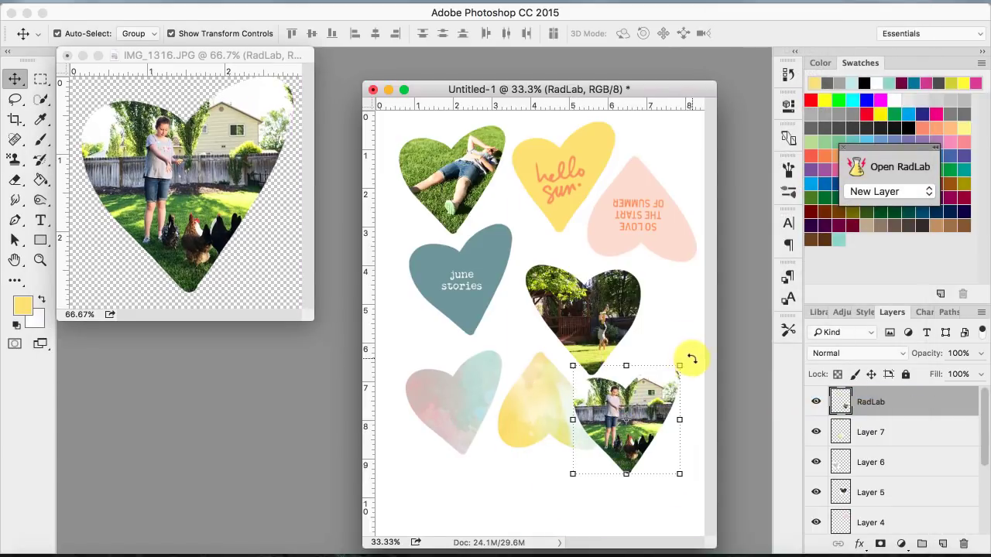
mouse_move(691, 358)
mouse_down()
mouse_move(615, 519)
mouse_move(637, 327)
mouse_move(679, 343)
mouse_move(701, 367)
mouse_up()
drag(652, 428, 671, 385)
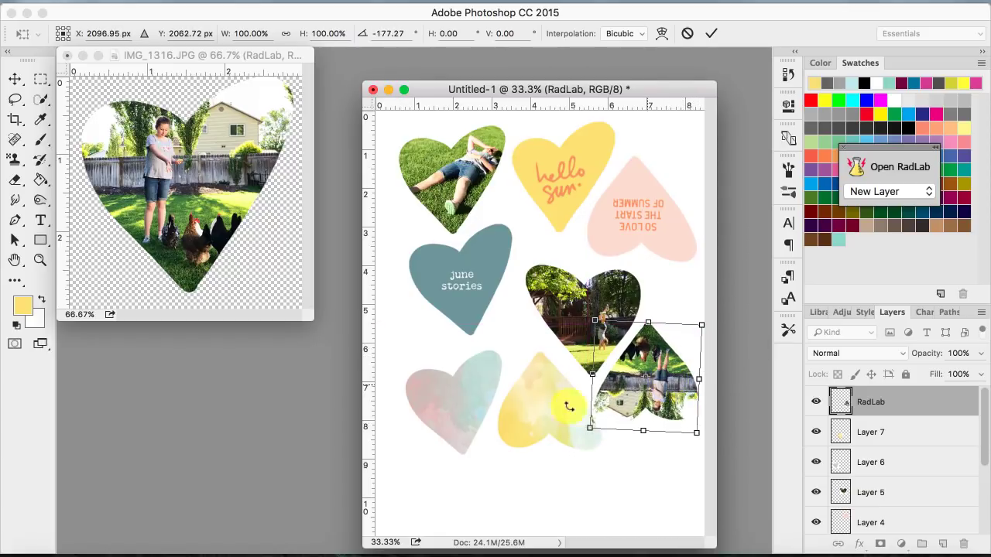
click(710, 33)
- Nudge the pale pink, photo and yellow watercolor hearts closer together, and move the pink and teal heart to the page's lower right corner
drag(455, 404, 442, 407)
drag(545, 413, 527, 412)
drag(652, 396, 648, 409)
drag(646, 210, 643, 197)
drag(604, 303, 597, 290)
drag(657, 393, 656, 366)
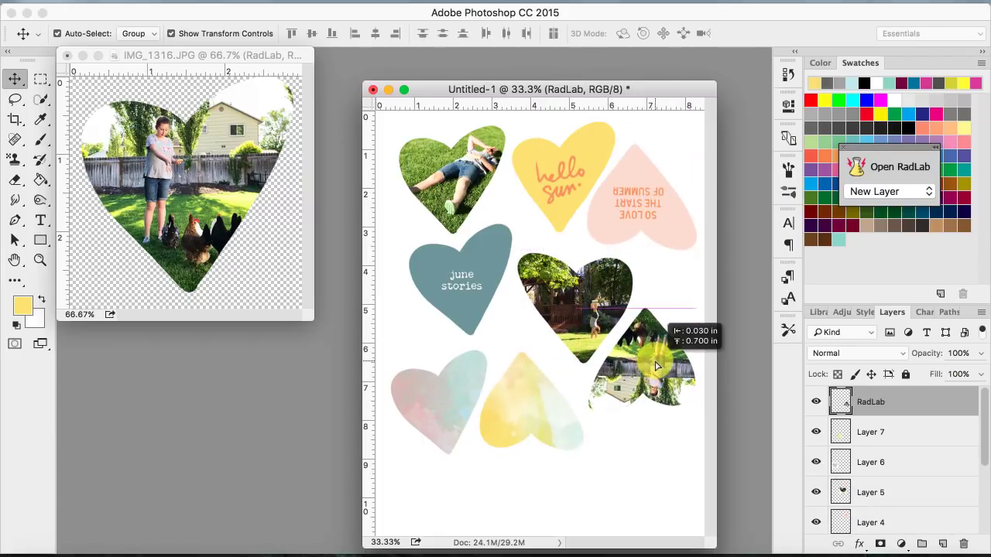
drag(559, 434, 522, 371)
drag(438, 413, 649, 478)
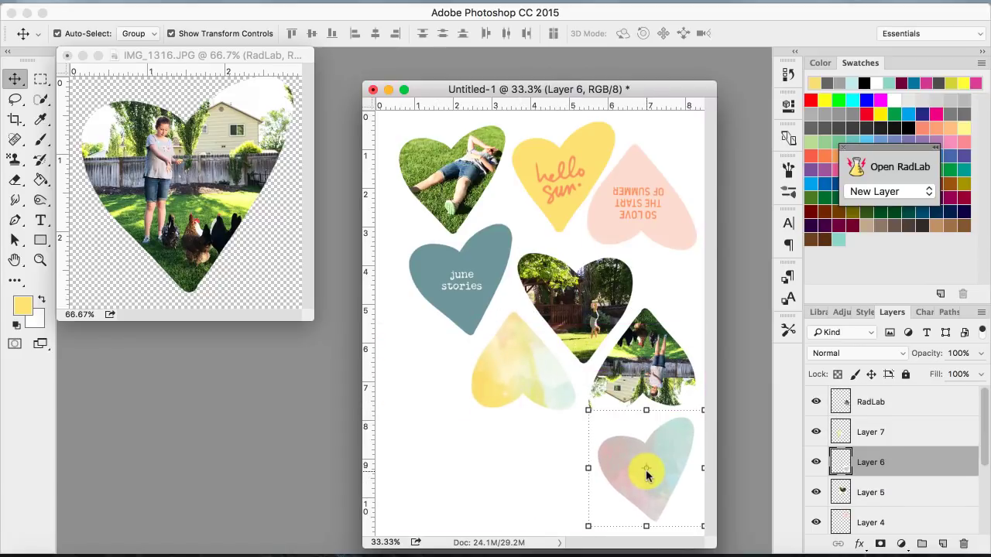
- Minimize the IMG_1316.JPG window and bring AEdwards_JuneStories.png back beside the Untitled-1 page
click(83, 55)
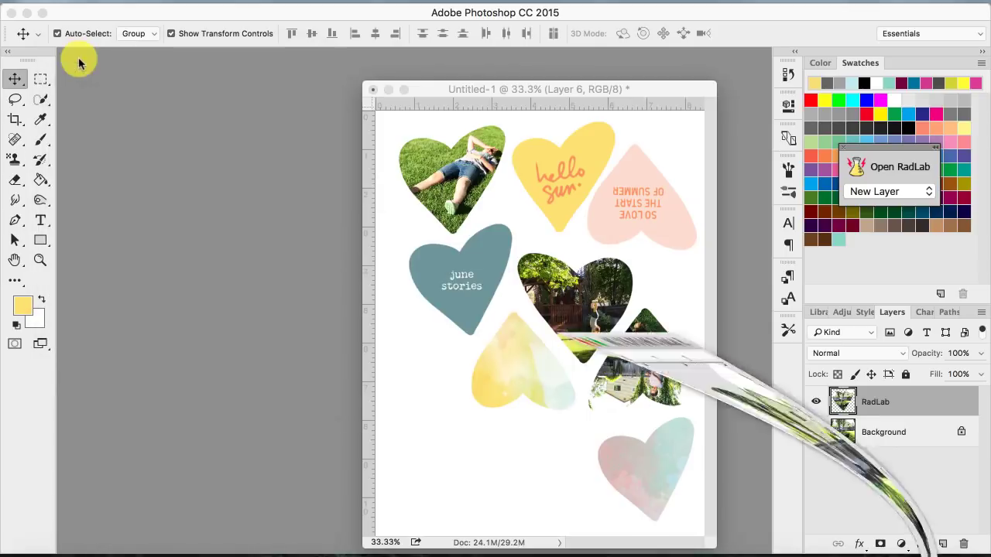
click(762, 554)
drag(749, 78, 353, 91)
- Open the word art file AEdwards_SoLoveTheStart.png
click(133, 1)
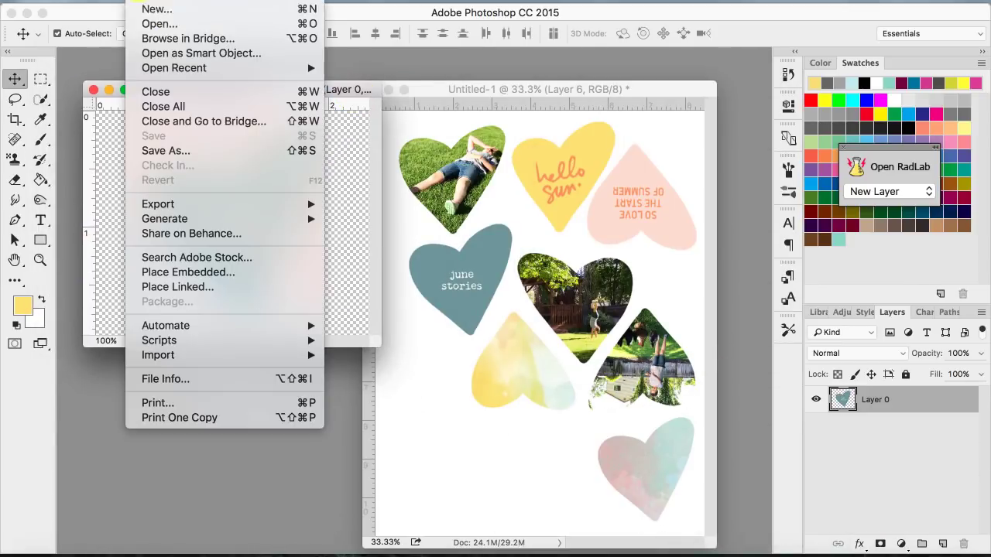
click(147, 22)
click(434, 104)
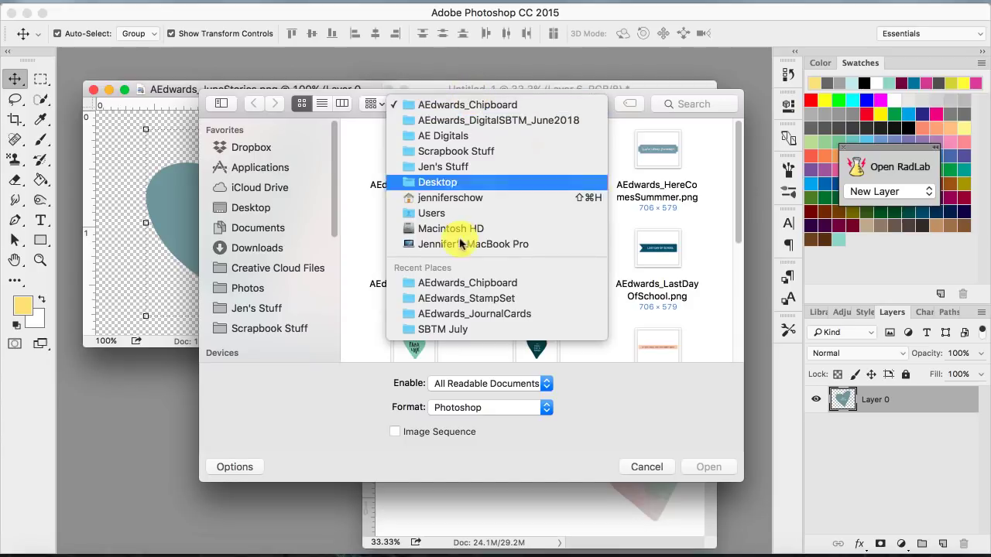
click(457, 363)
scroll(485, 301, down, 1)
scroll(486, 301, down, 2)
double_click(522, 194)
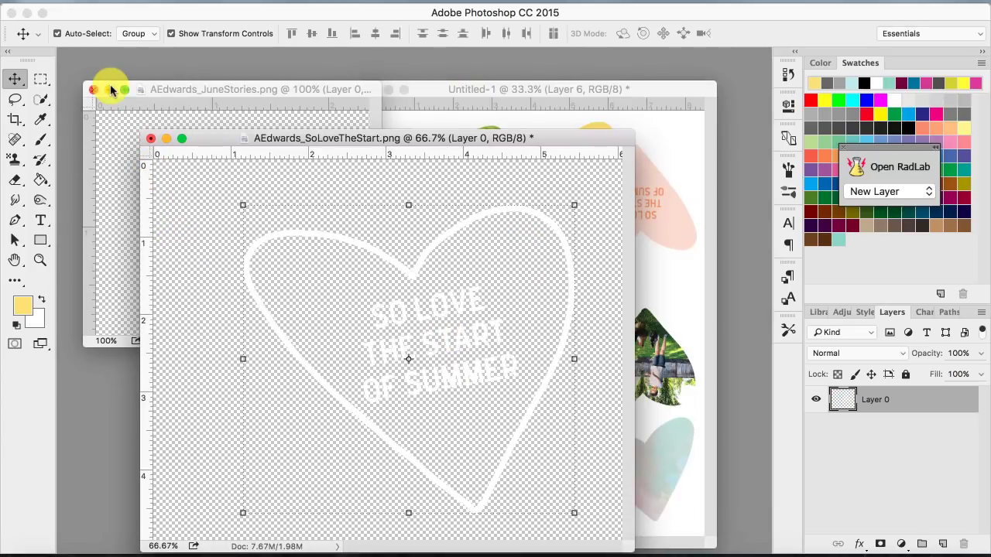
- Step back the last color change on the AEdwards_SoLoveTheStart.png word art and sample pale pink from its heart in Untitled-1
click(157, 2)
click(193, 39)
drag(594, 141, 527, 214)
click(40, 118)
click(674, 215)
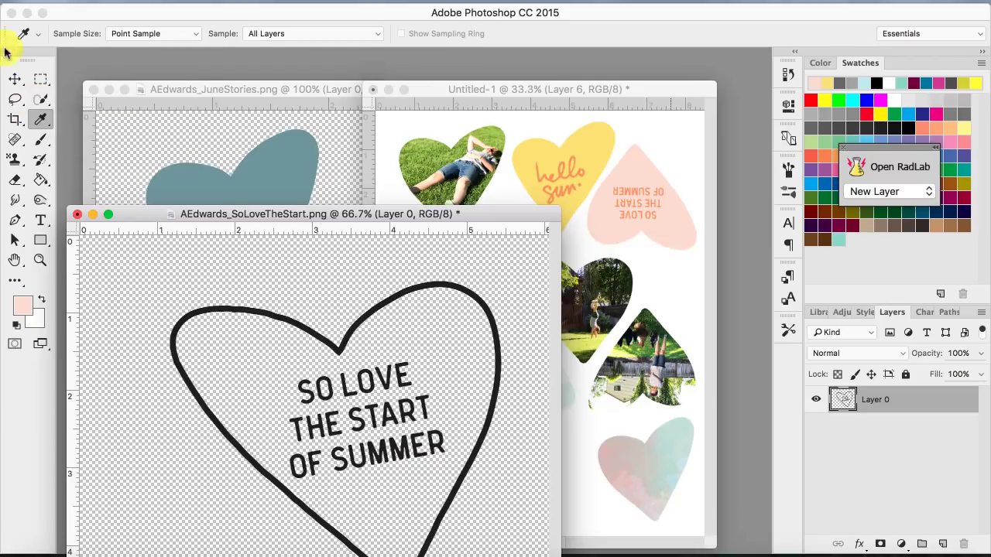
- Erase the words SO LOVE THE START OF SUMMER from inside the heart outline
drag(187, 226, 343, 153)
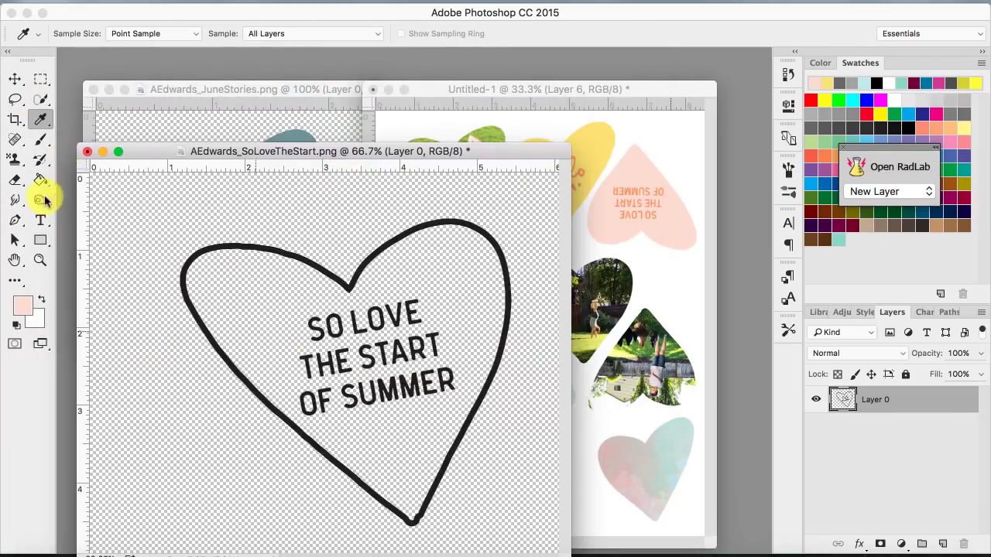
click(41, 220)
click(19, 175)
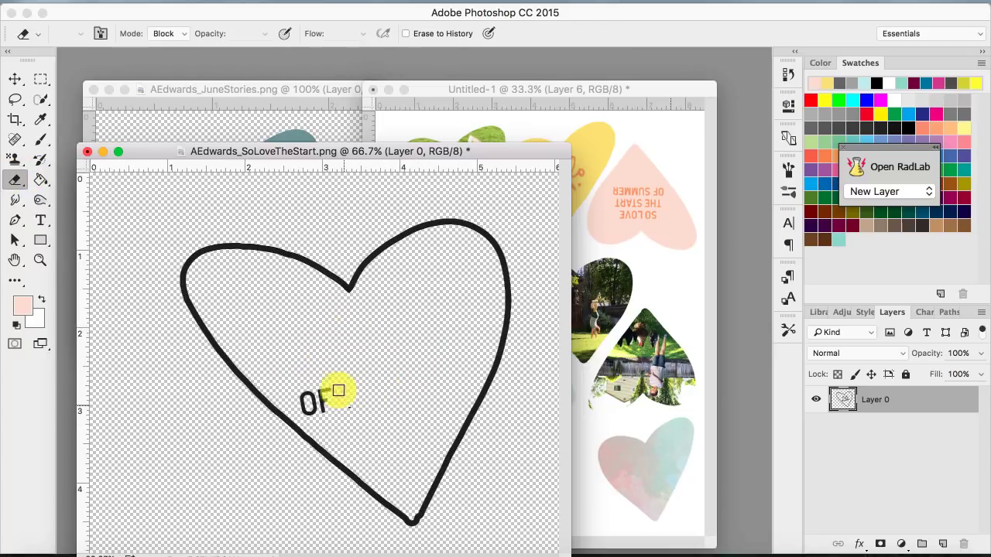
click(27, 114)
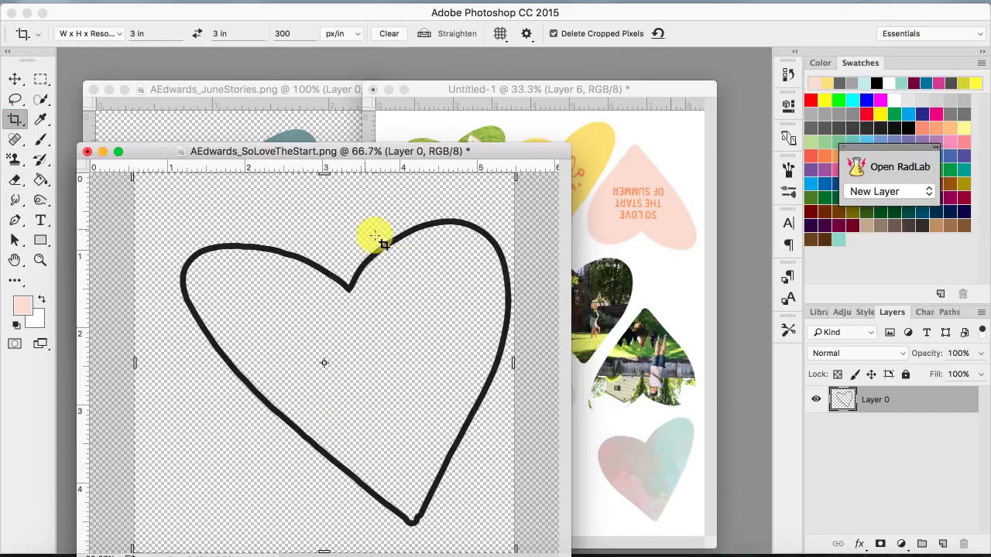
drag(138, 548, 148, 537)
drag(393, 391, 382, 378)
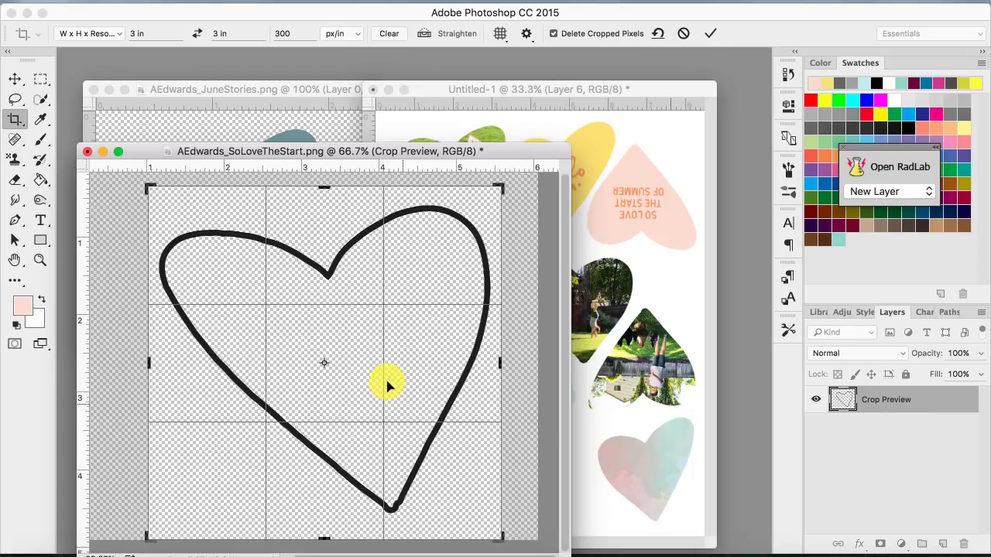
drag(502, 534, 496, 529)
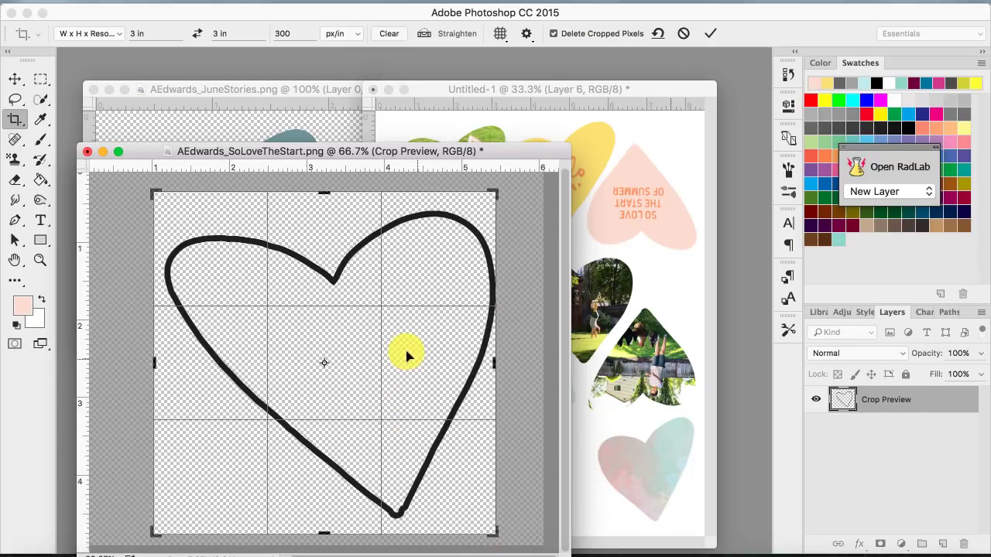
drag(404, 352, 393, 356)
drag(526, 151, 461, 167)
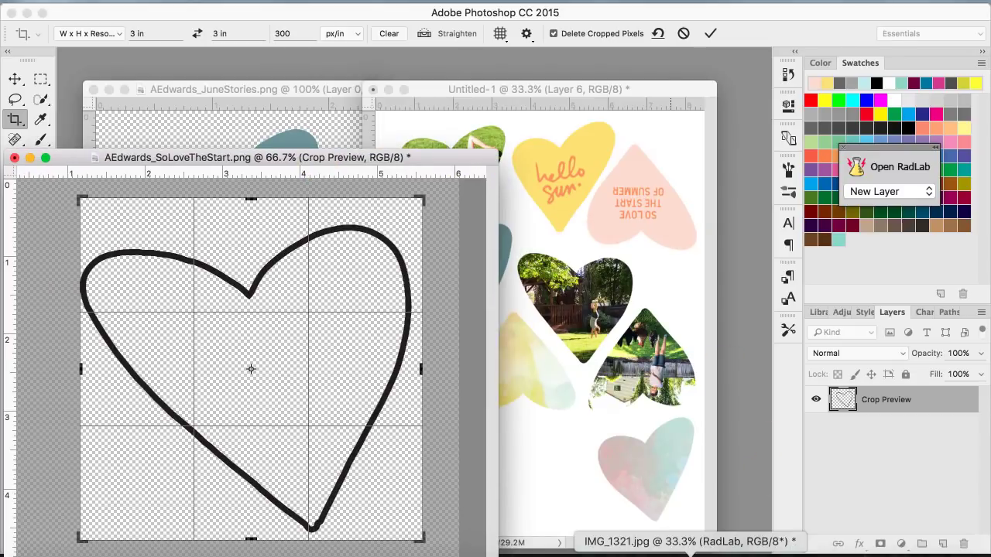
- Restore the minimized IMG_1321.jpg and IMG_1313.JPG windows and move the AEdwards_JuneStories.png window aside
click(690, 555)
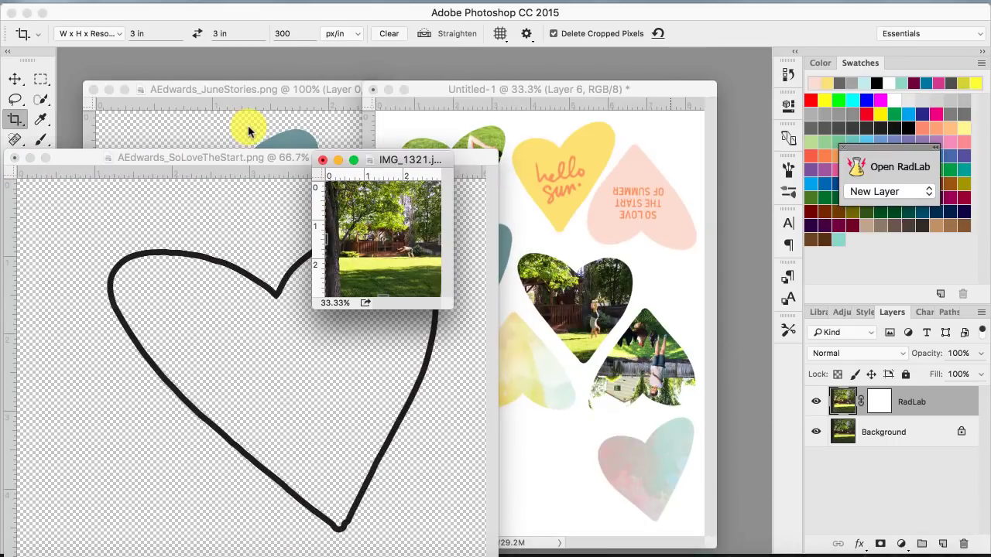
drag(307, 90, 771, 176)
click(726, 555)
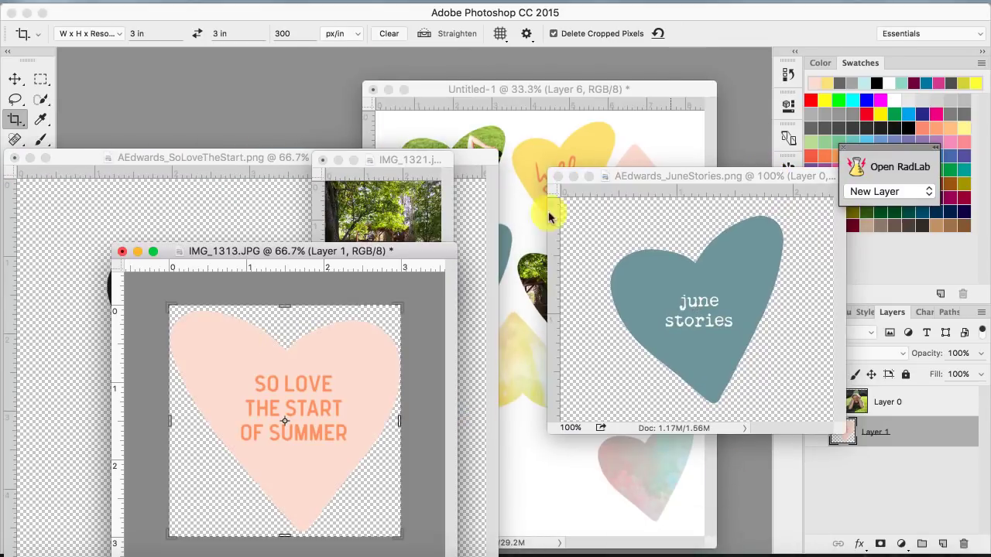
- Copy the pale pink heart from IMG_1313.JPG into IMG_1321.jpg, accepting the color profile conversion, and position it over the photo
click(287, 415)
click(15, 78)
click(625, 204)
drag(316, 405, 397, 203)
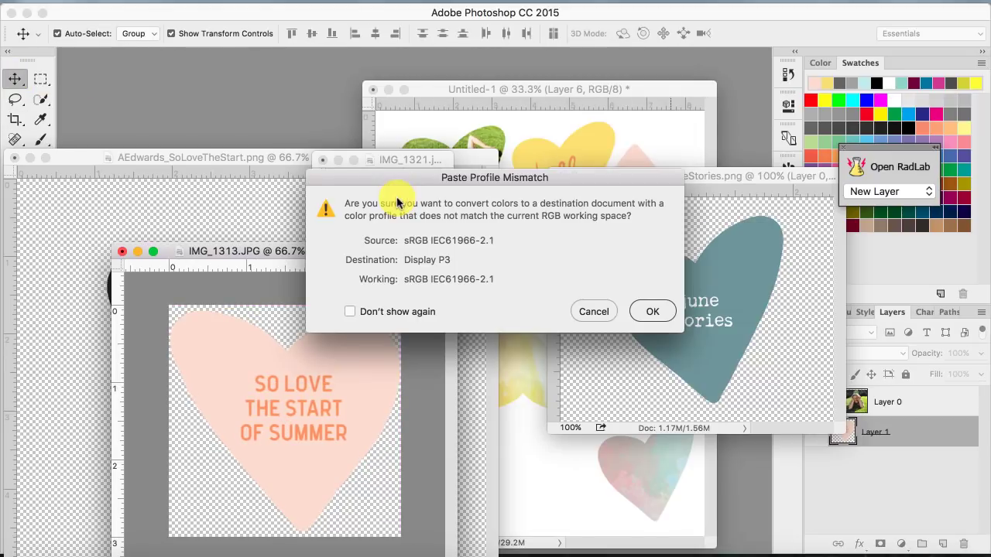
key(Return)
drag(435, 278, 642, 438)
mouse_move(509, 287)
mouse_down()
mouse_move(513, 321)
mouse_move(510, 301)
mouse_up()
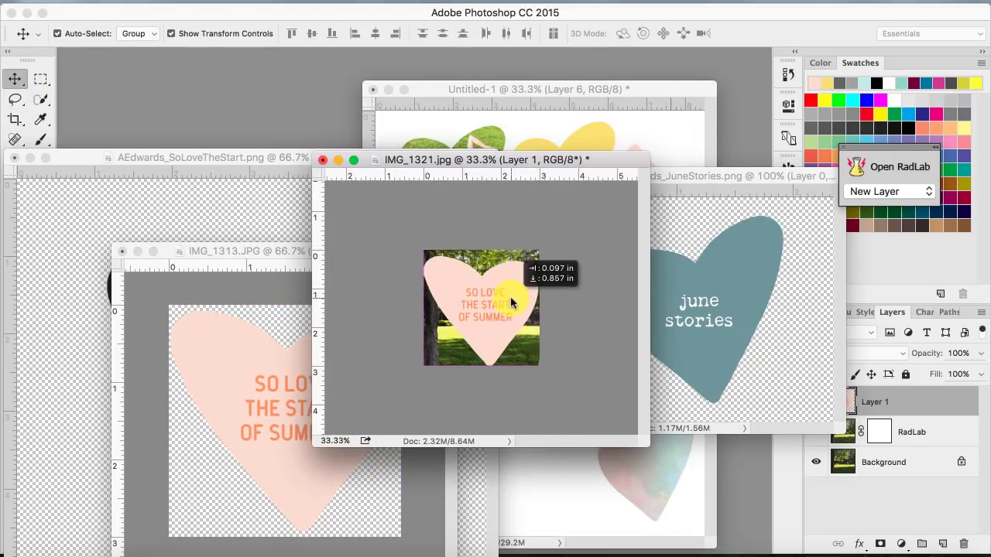
- Place the heart layer below RadLab in IMG_1321.jpg, clip the photo to it, and shift the photo down about 0.08 in
drag(938, 411, 935, 444)
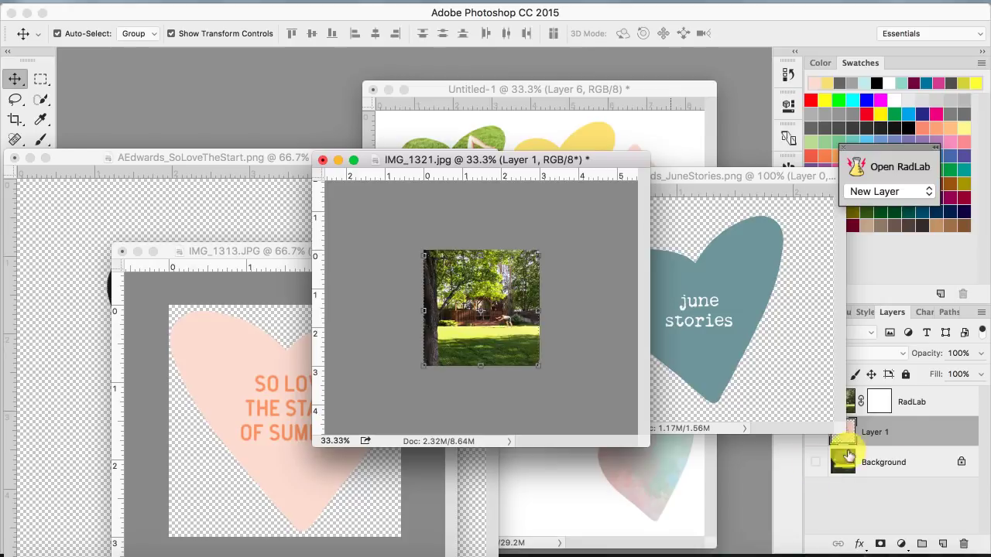
alt+click(914, 418)
key(super+plus)
key(super+plus)
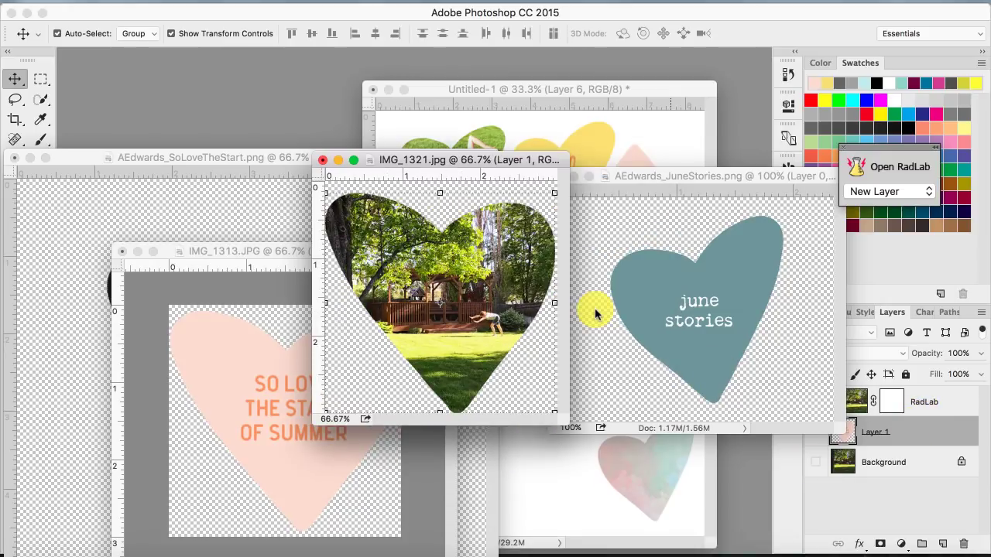
mouse_move(493, 301)
mouse_down()
mouse_move(499, 287)
mouse_move(496, 308)
mouse_up()
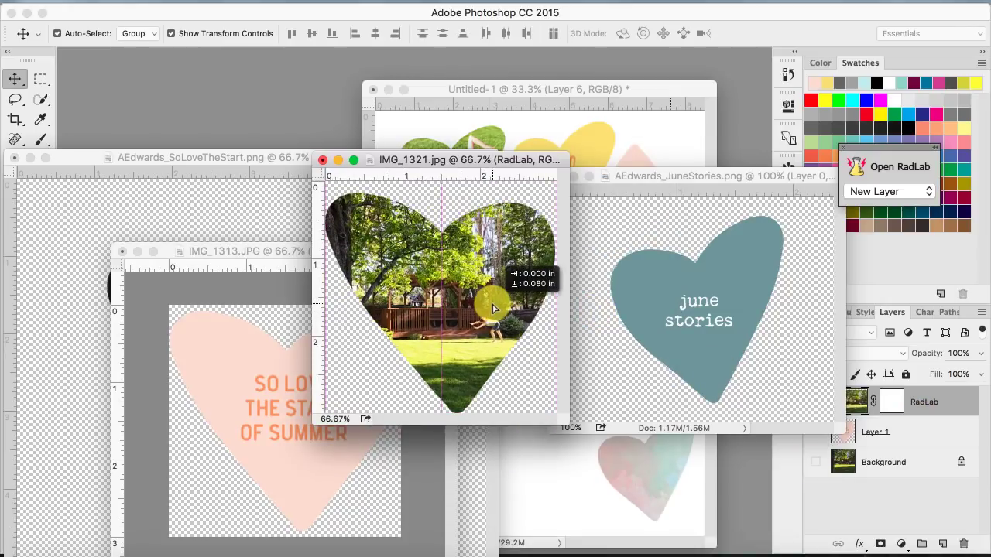
- Merge the clipped photo with its heart and copy it into the lower left of Untitled-1, rotated about 180°
right_click(921, 411)
click(789, 421)
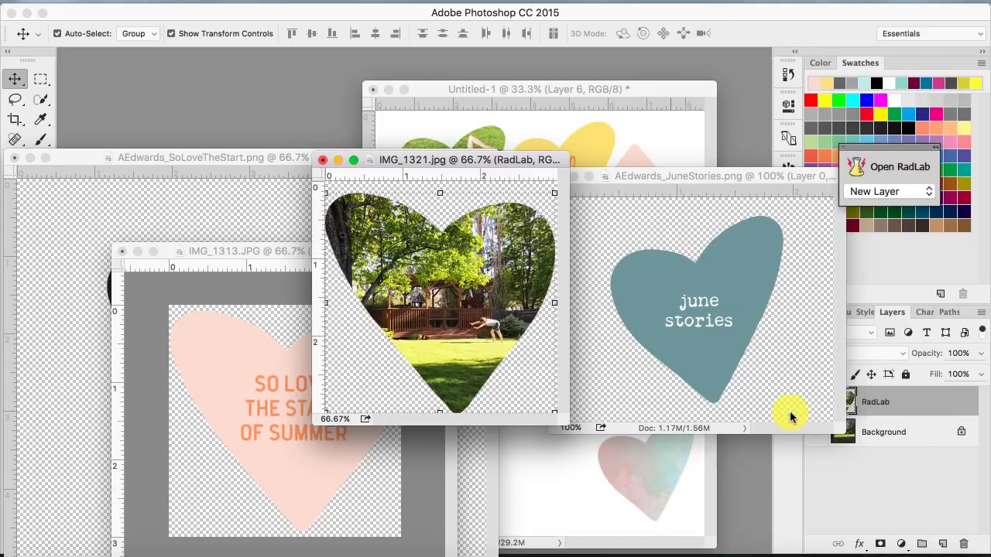
drag(510, 273, 481, 444)
drag(508, 398, 463, 447)
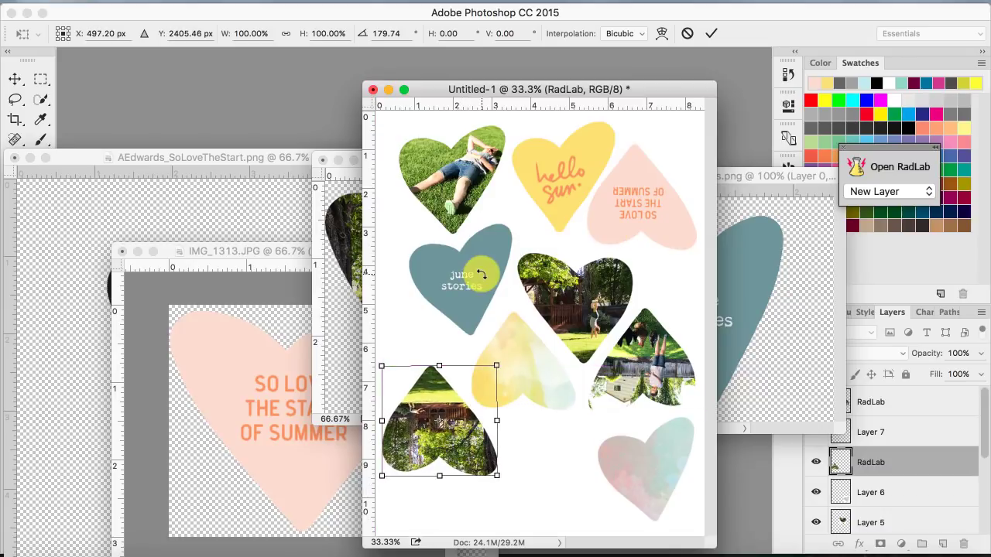
click(710, 33)
- Move the june stories, yellow watercolor and upside-down backyard photo hearts slightly up to close the gaps between them
drag(476, 280, 475, 274)
drag(518, 369, 512, 353)
drag(464, 443, 466, 431)
mouse_move(640, 478)
mouse_down()
mouse_move(555, 489)
mouse_move(544, 463)
mouse_move(640, 476)
mouse_up()
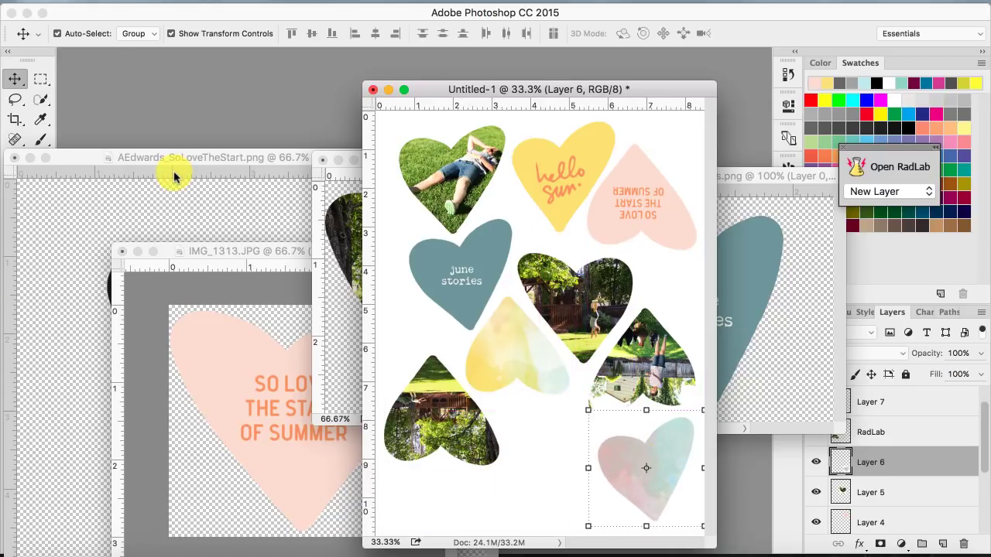
- Restore AEdwards_EmbraceTheLittleThings.png and step back through its edits to before the crop and layer merge
click(192, 153)
click(278, 120)
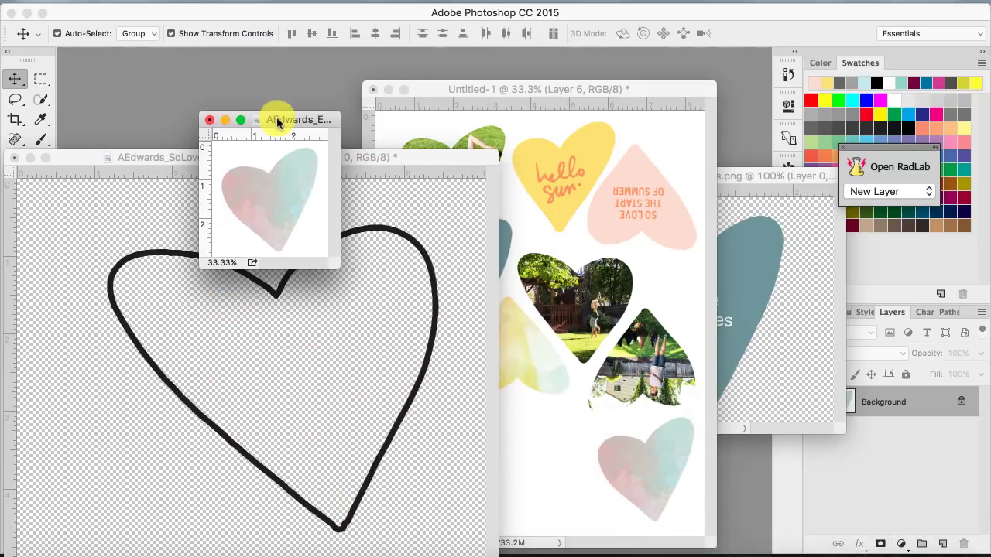
click(186, 4)
click(195, 33)
click(185, 3)
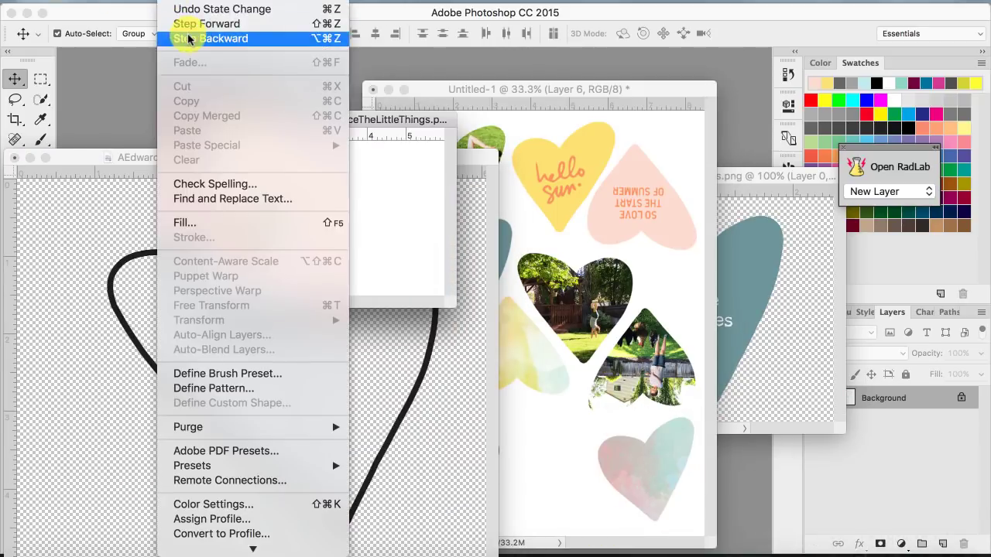
click(194, 33)
- Try to move the watercolor card from AEdwards_EmbraceTheLittleThings.png into the empty heart outline of AEdwards_SoLoveTheStart.png
mouse_move(274, 227)
mouse_down()
mouse_move(221, 239)
mouse_move(293, 228)
mouse_up()
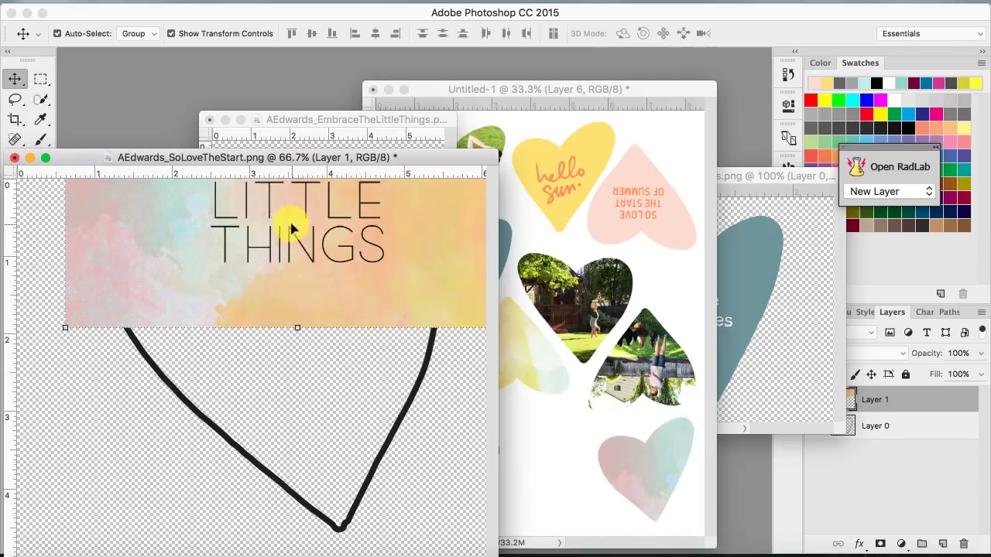
key(super+z)
click(356, 120)
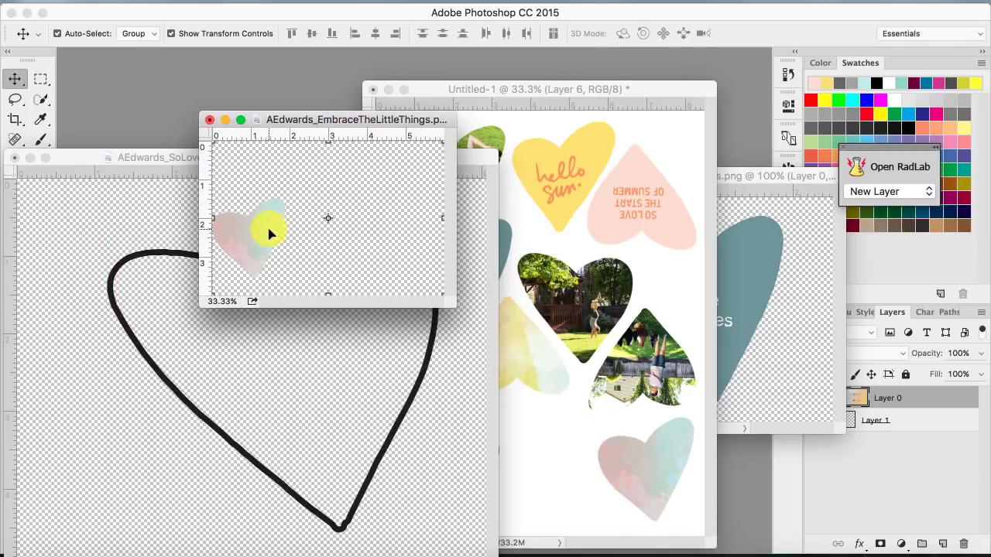
click(344, 232)
drag(255, 228, 228, 132)
key(super+z)
- Move the AEdwards_EmbraceTheLittleThings.png window over Untitled-1 and try to reposition its clipped watercolor card
click(372, 126)
drag(371, 126, 681, 137)
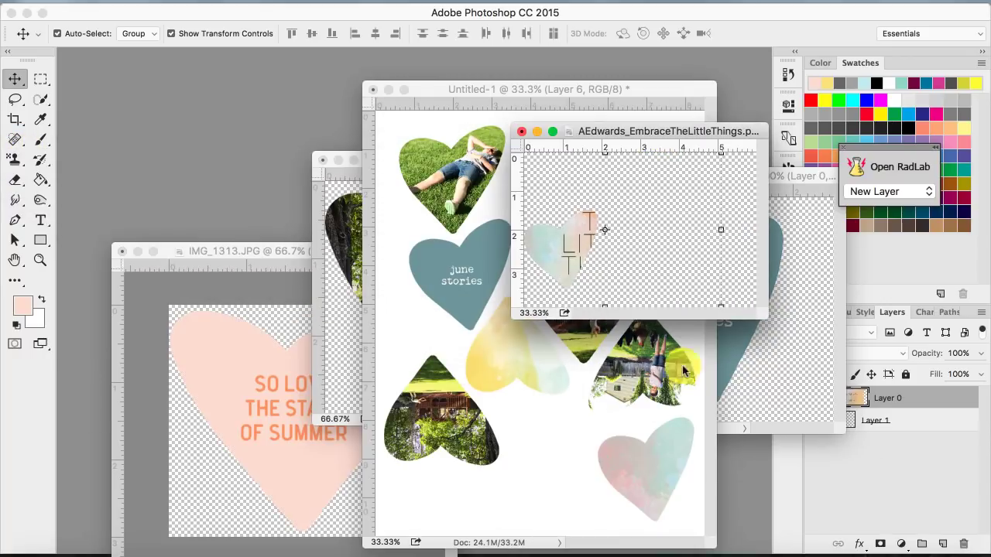
drag(541, 258, 482, 177)
key(super+z)
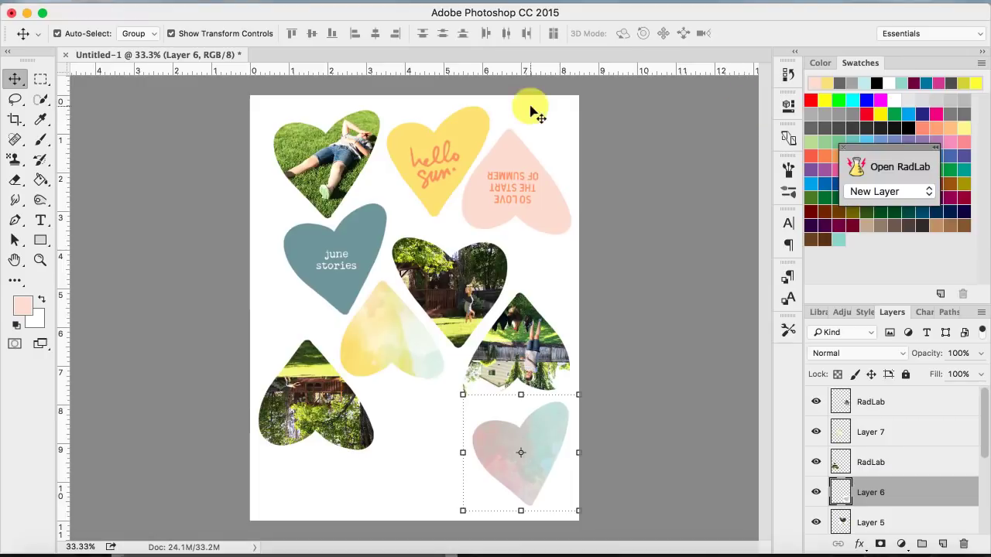
- Float all open documents in windows and spread the AEdwards_JuneStories, IMG_1313.JPG and IMG_1321.jpg windows apart
click(496, 0)
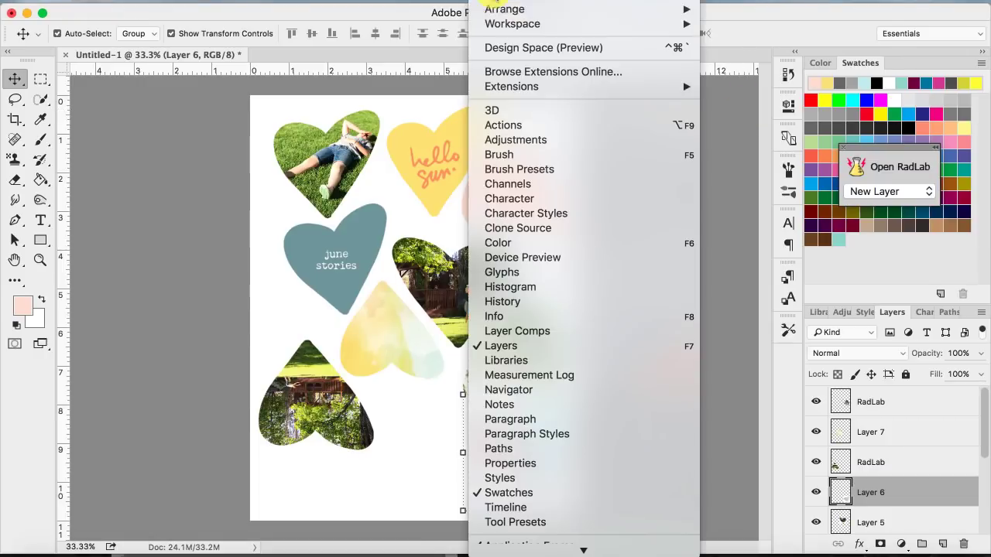
mouse_move(505, 9)
click(758, 213)
click(250, 82)
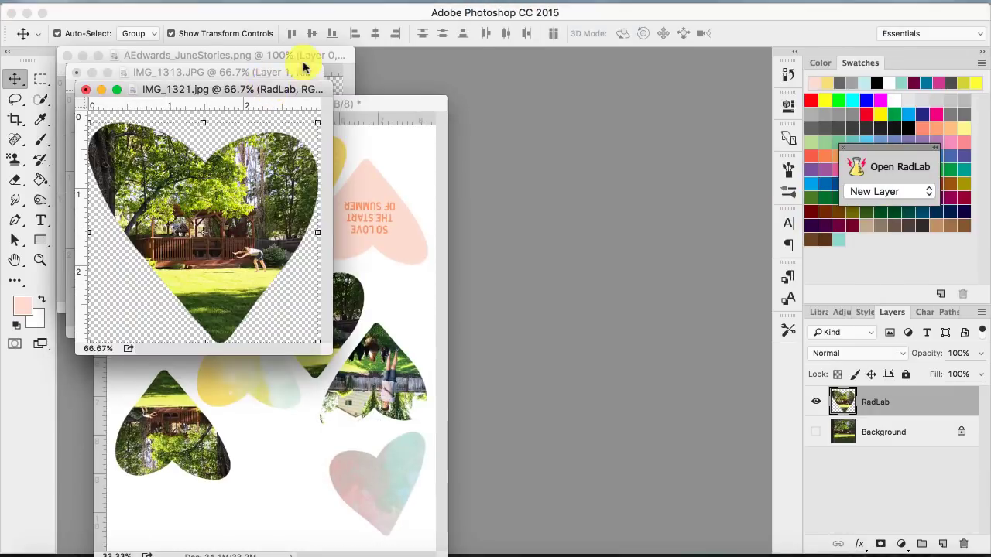
click(312, 54)
drag(312, 55, 631, 116)
drag(302, 72, 781, 121)
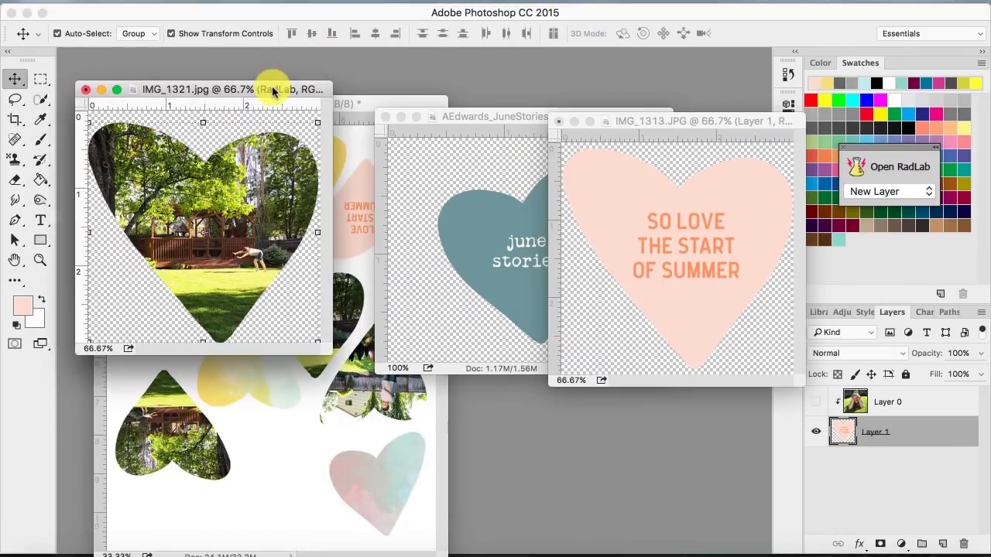
drag(270, 84, 728, 272)
- Bring the AEdwards_EmbraceTheLittleThings.png window clear of the other documents and enlarge its view to 66.7%
click(87, 214)
drag(133, 242, 85, 228)
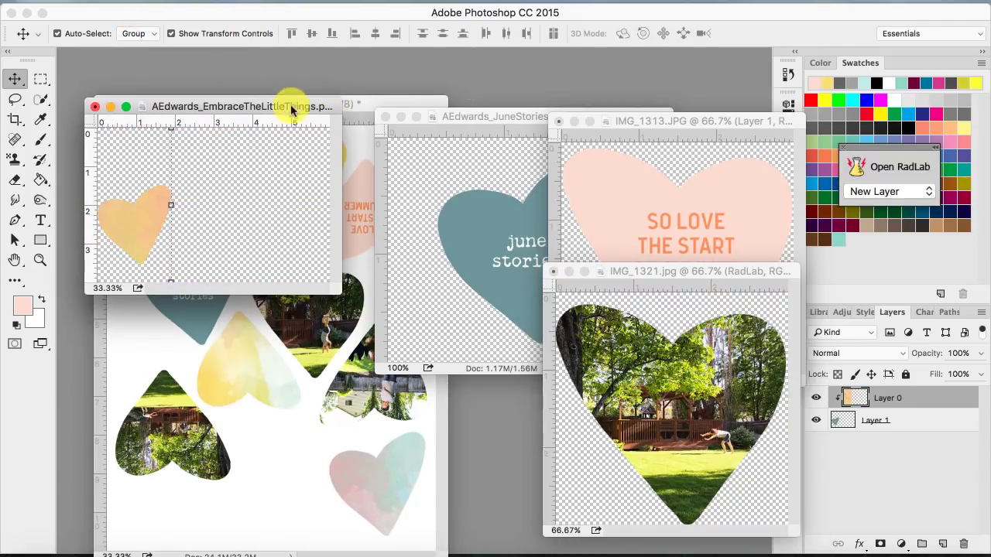
key(super+equal)
key(super+equal)
drag(344, 105, 522, 65)
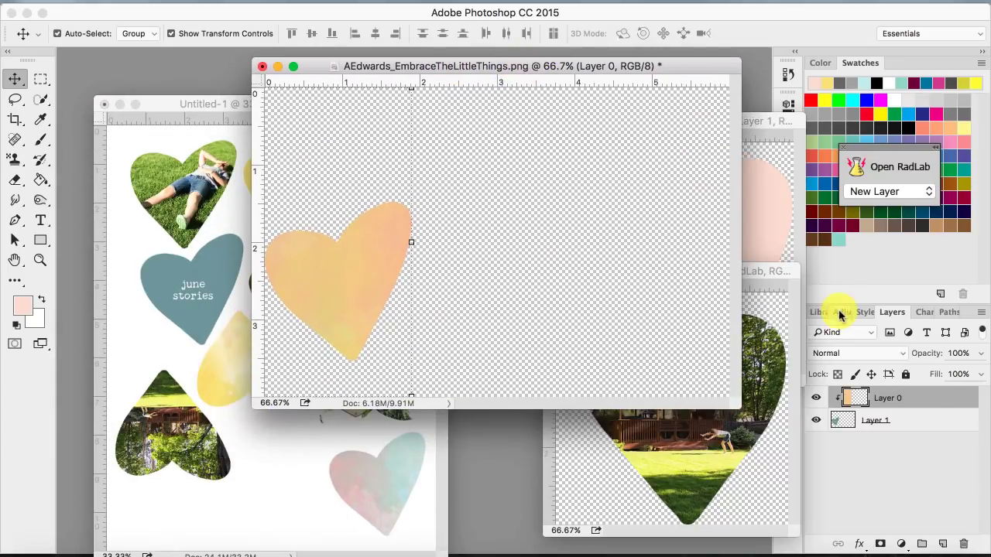
- Crop AEdwards_EmbraceTheLittleThings.png to a 3 x 3 in square at 300 px/in closely around the orange watercolor heart
click(15, 121)
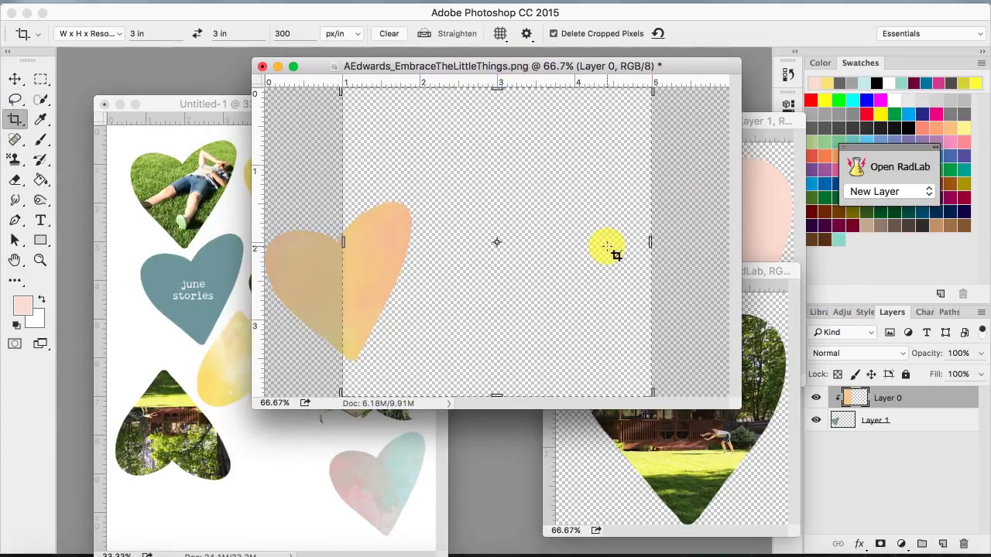
drag(514, 295, 596, 283)
drag(652, 92, 604, 148)
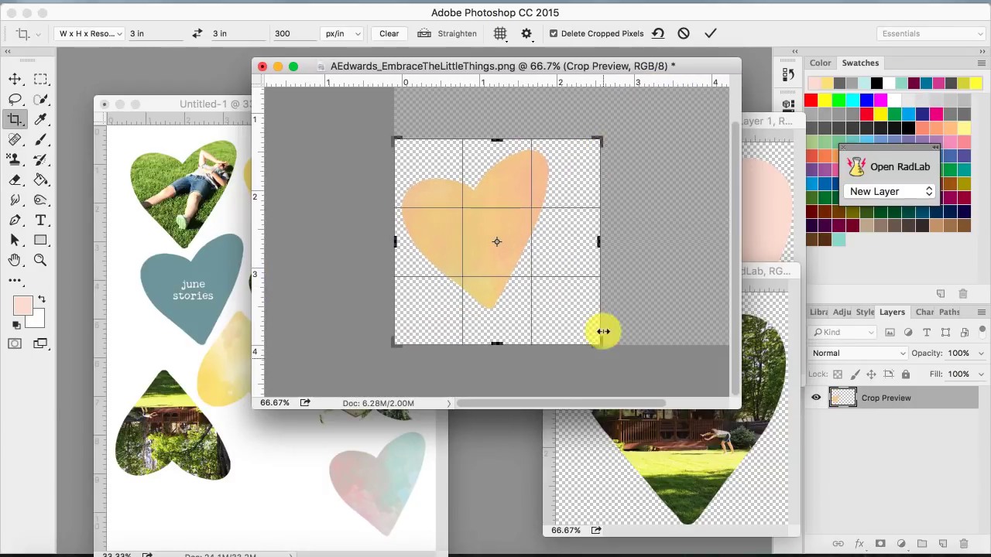
drag(599, 341, 582, 331)
click(710, 34)
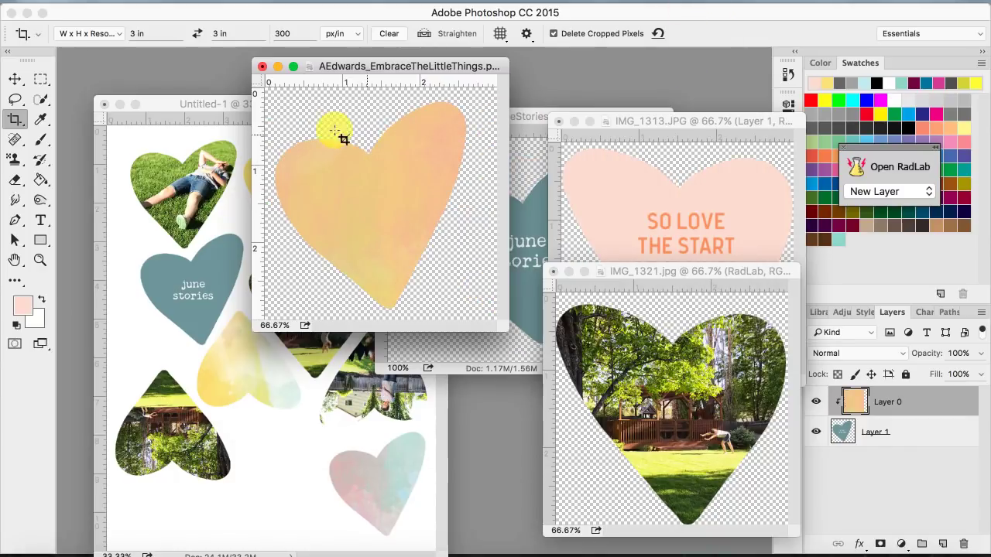
click(225, 1)
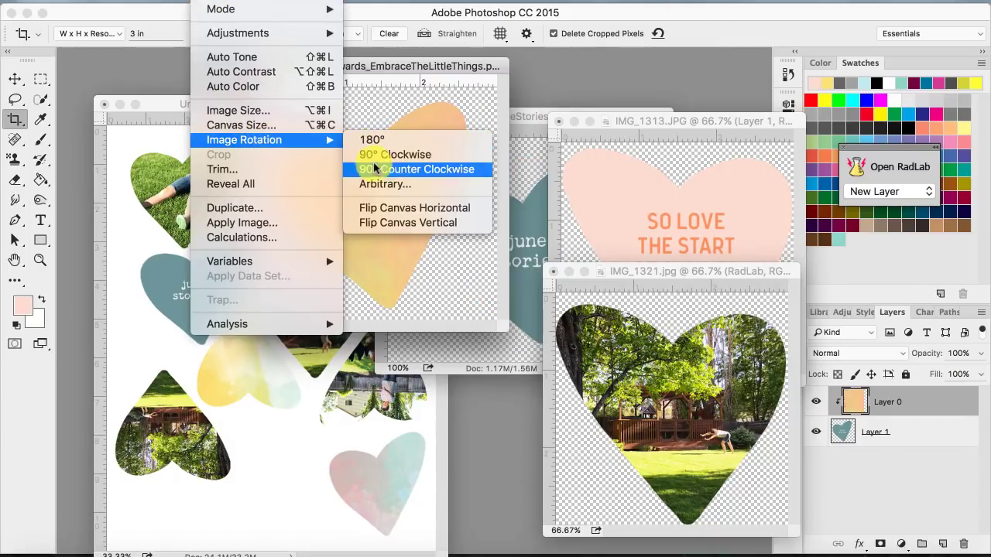
click(477, 239)
click(14, 79)
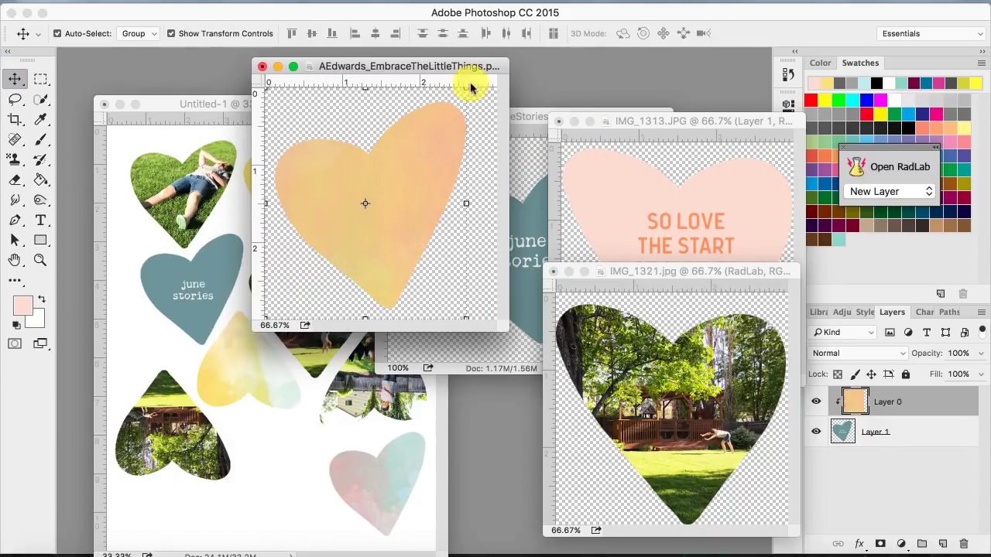
key(super+plus)
drag(625, 447, 695, 514)
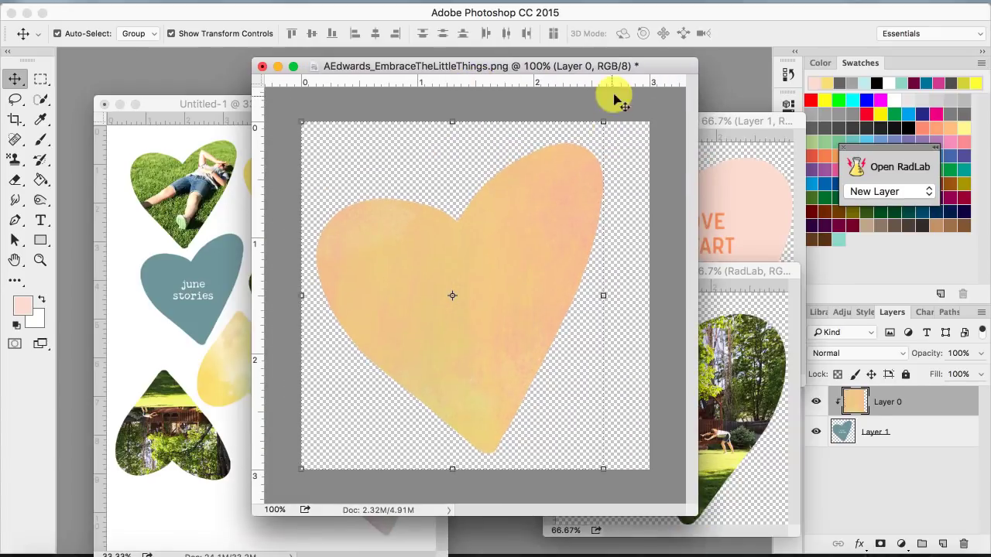
drag(614, 108, 638, 128)
key(super+z)
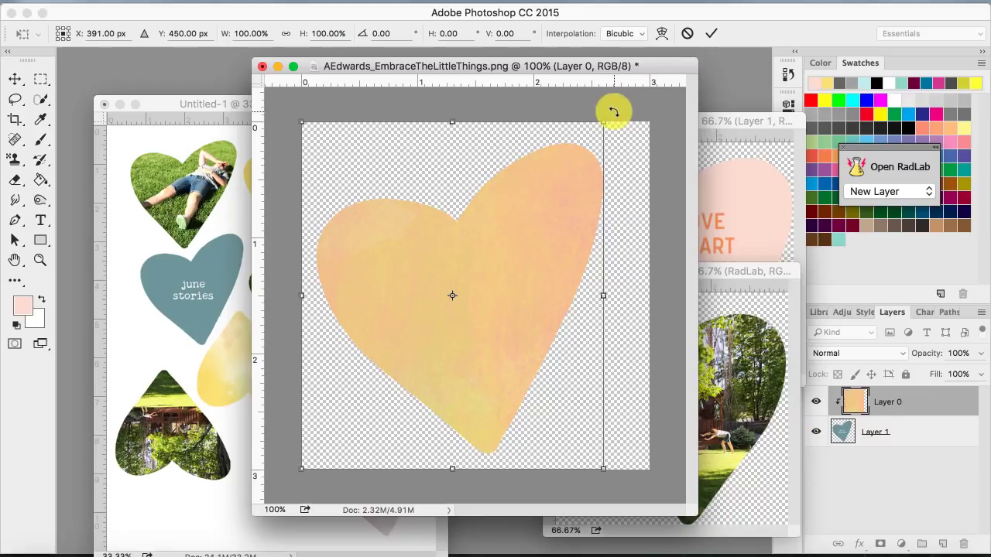
drag(614, 112, 634, 128)
key(super+z)
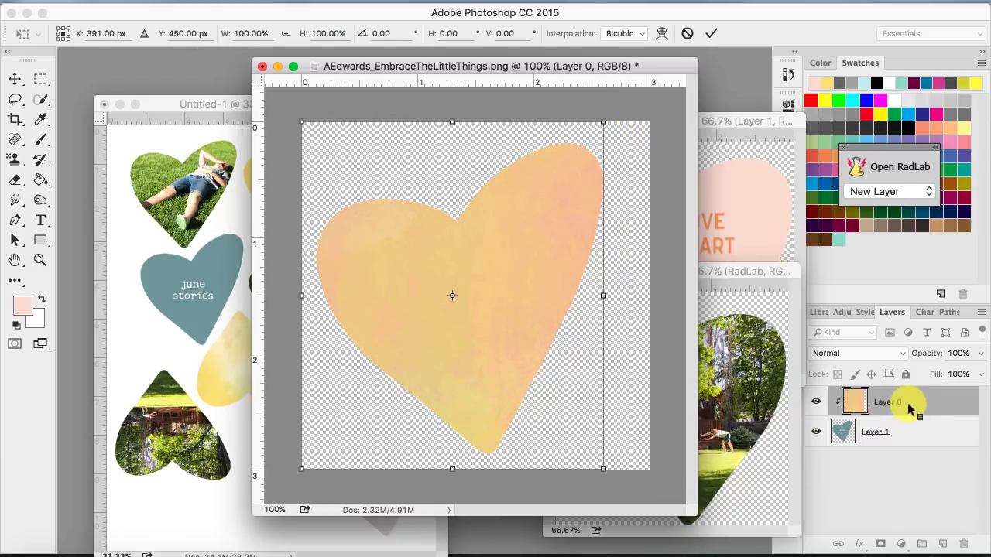
click(687, 34)
- Merge the clipped watercolor layer with the heart shape below it and rotate the merged heart 6.74° clockwise
right_click(932, 404)
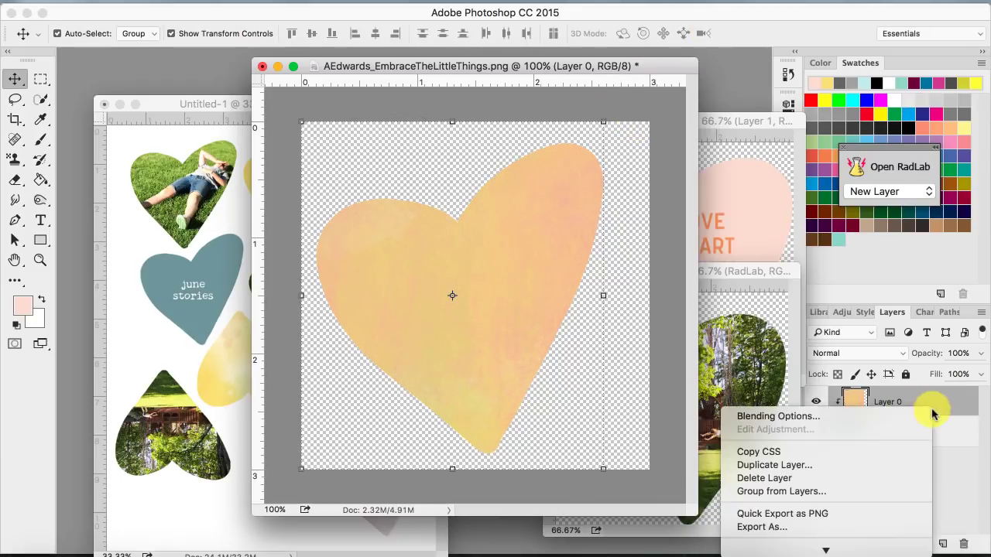
key(Escape)
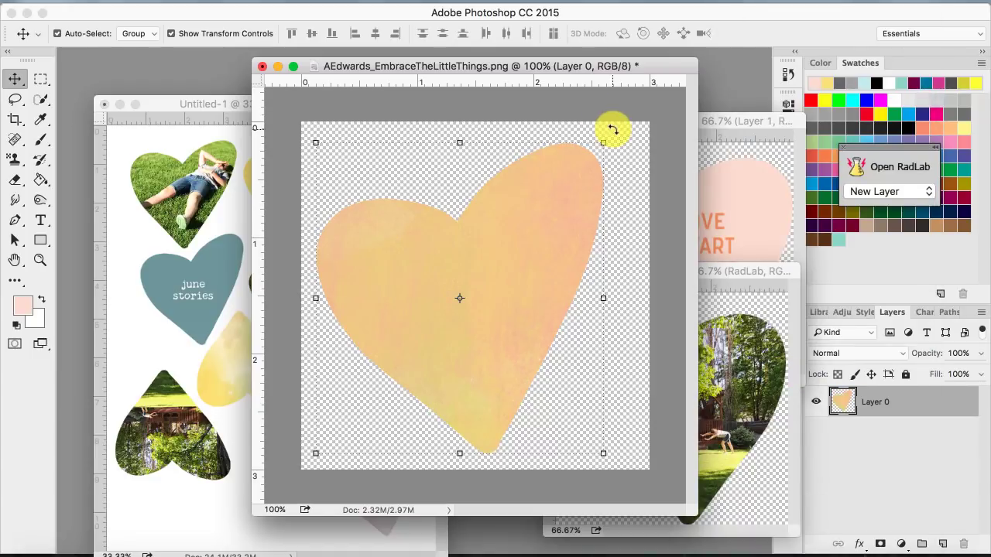
drag(612, 126, 624, 160)
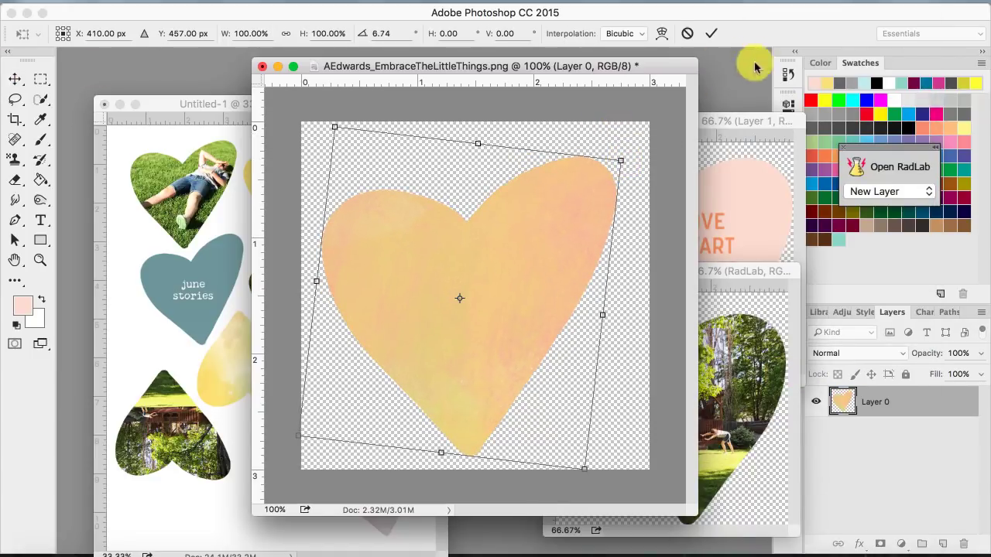
key(Escape)
- Add the left-aligned text "The first days of summer" across the upper part of the heart in black 9 pt Courier New Regular
click(40, 220)
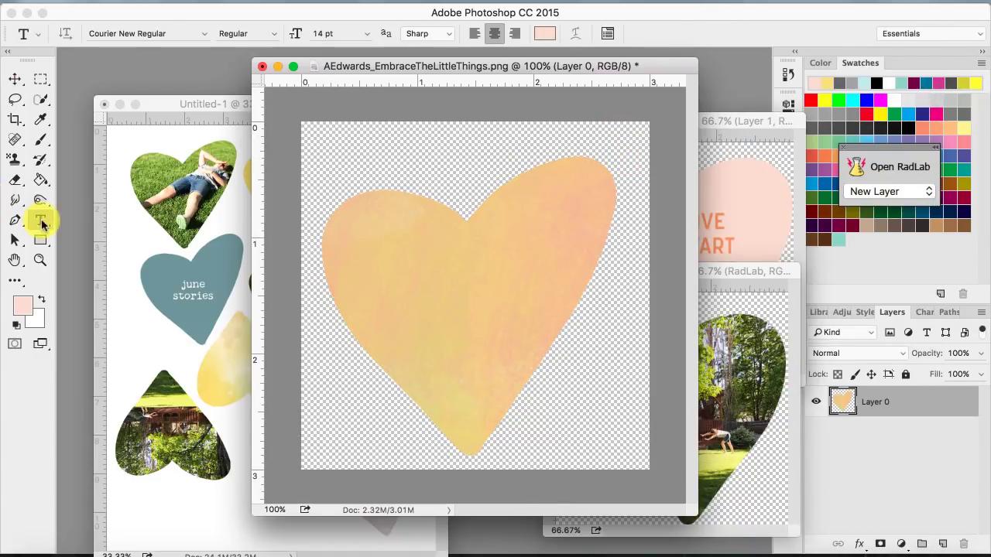
click(345, 215)
click(366, 33)
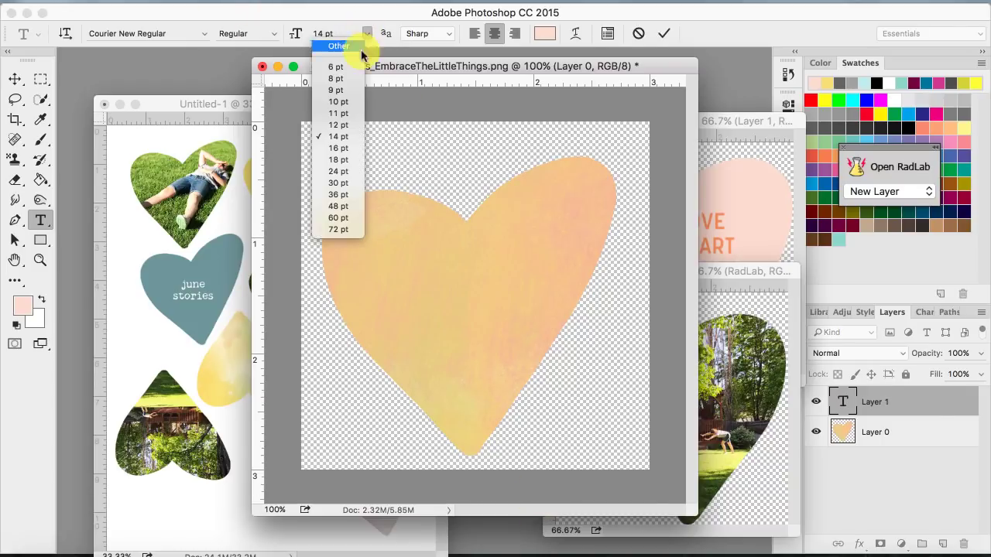
click(337, 89)
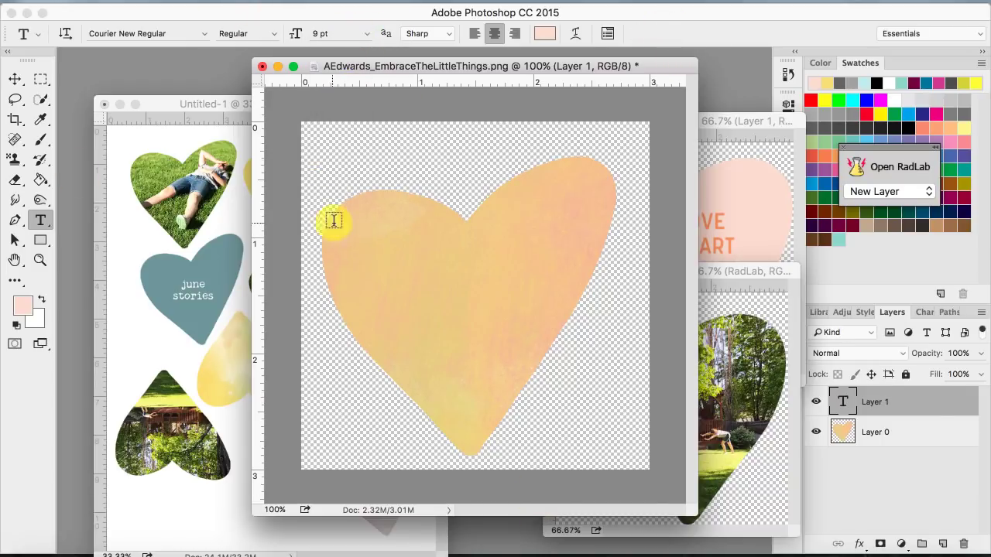
click(333, 221)
click(545, 35)
click(296, 338)
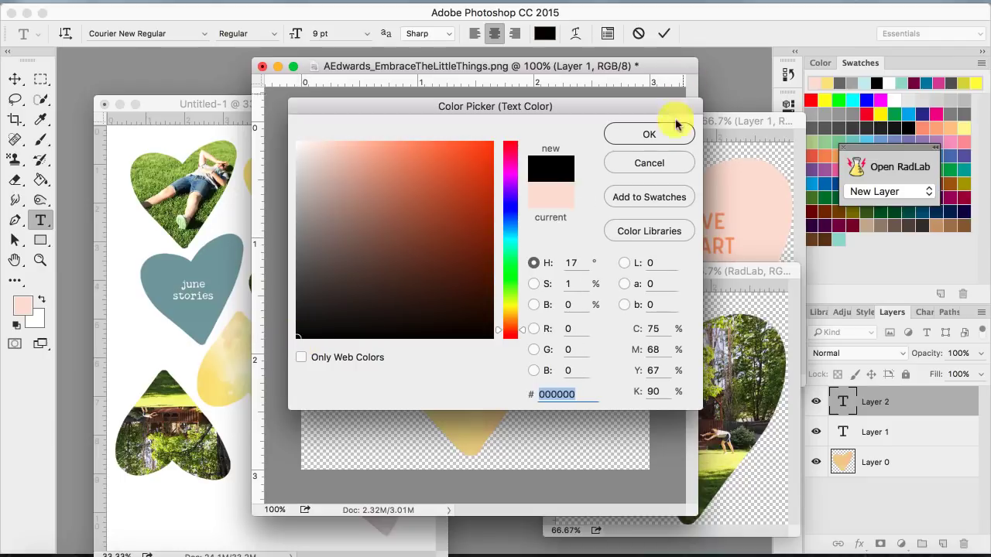
click(658, 139)
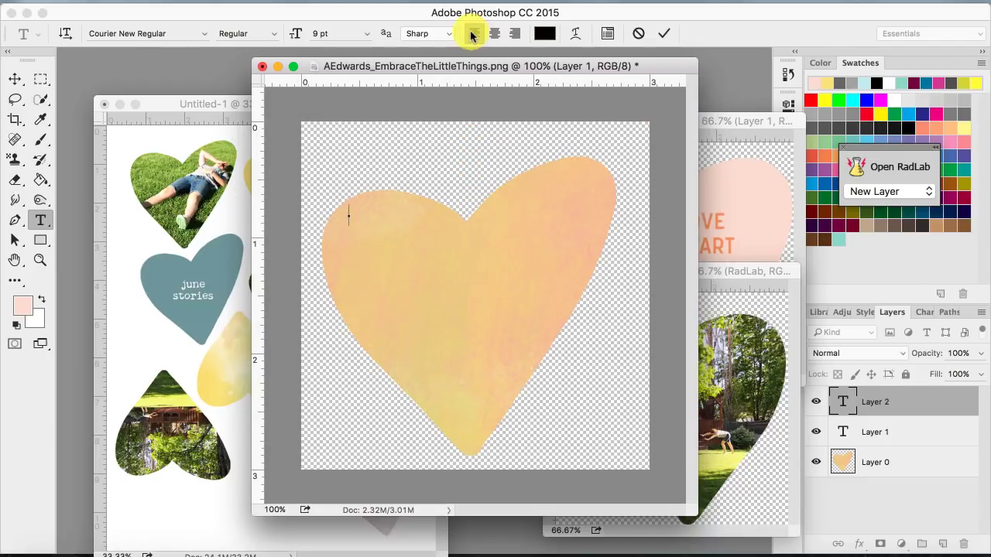
text(The first days of summer)
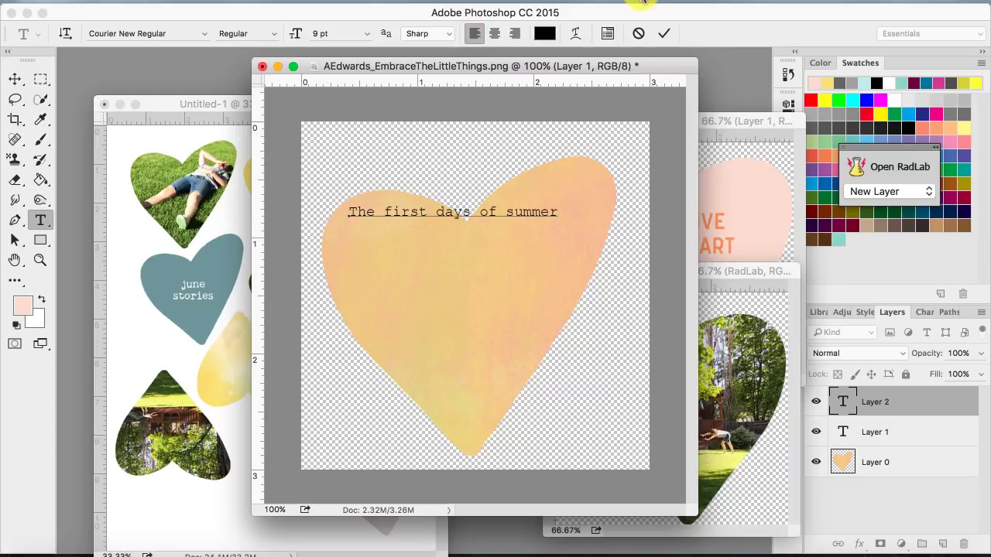
click(738, 3)
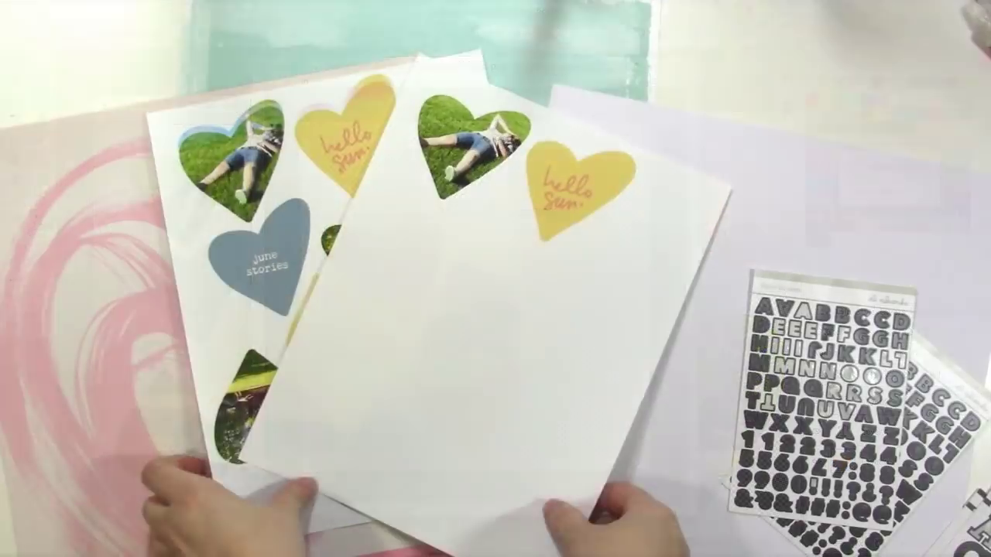